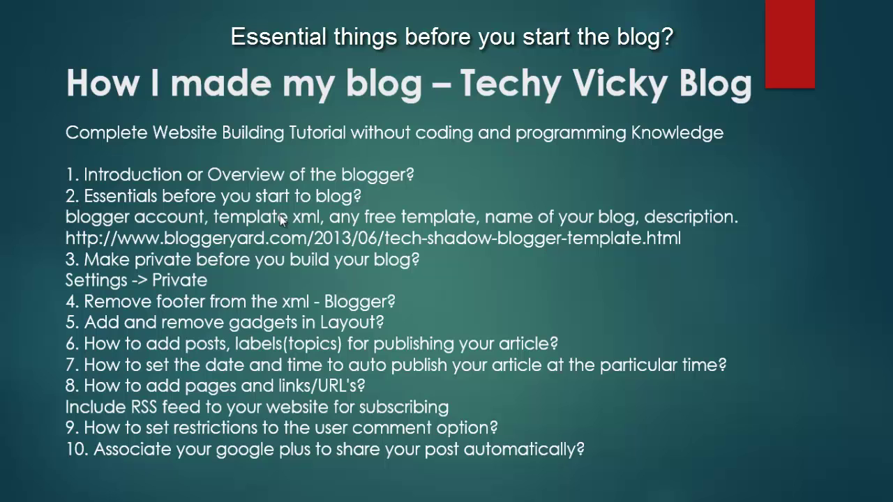
Step: Advance to the outline slide with items 11–19, then leave the slideshow for the Blogger dashboard
{"action": "left_click", "coordinate": [305, 209]}
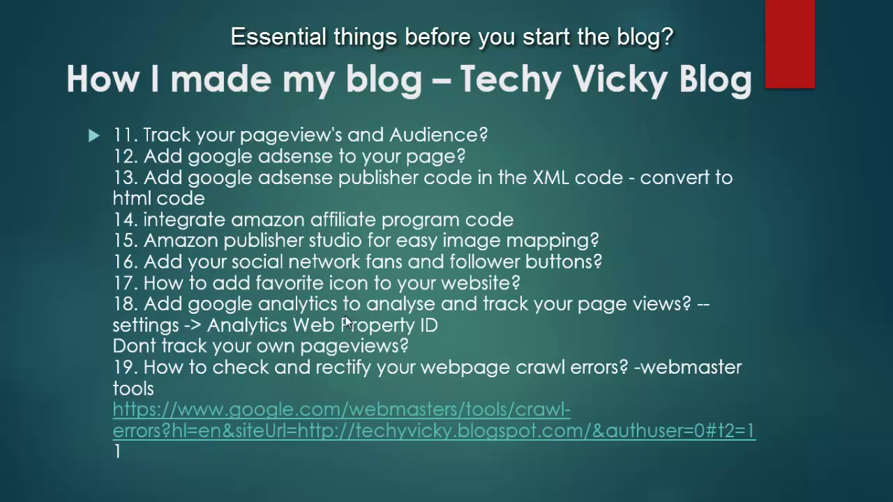
{"action": "key", "text": "Left"}
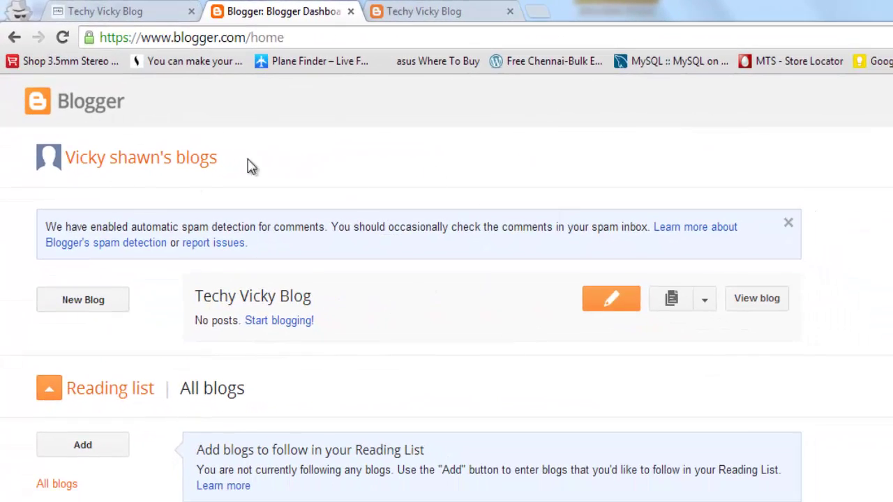
Step: Compare the Blogger dashboard with the empty live Techy Vicky Blog page
{"action": "left_click", "coordinate": [461, 10]}
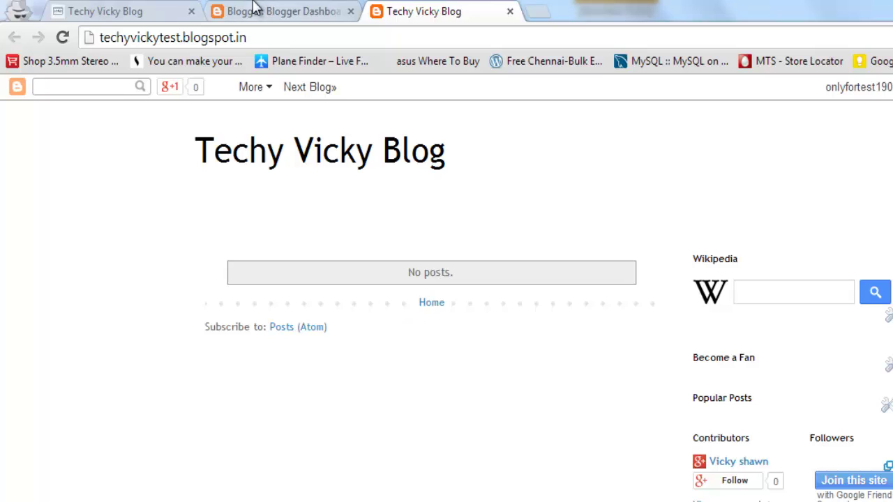
{"action": "left_click", "coordinate": [280, 10]}
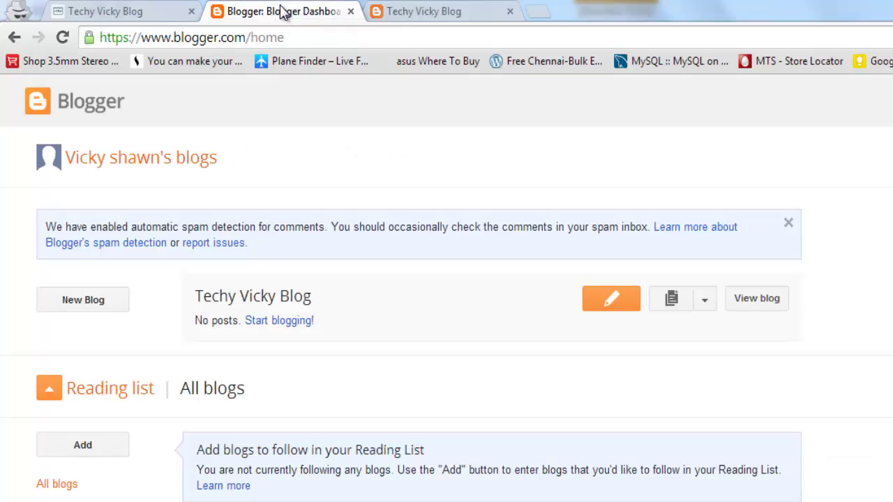
{"action": "left_click", "coordinate": [426, 11]}
Step: Load google.com in a new browser tab
{"action": "left_click", "coordinate": [538, 10]}
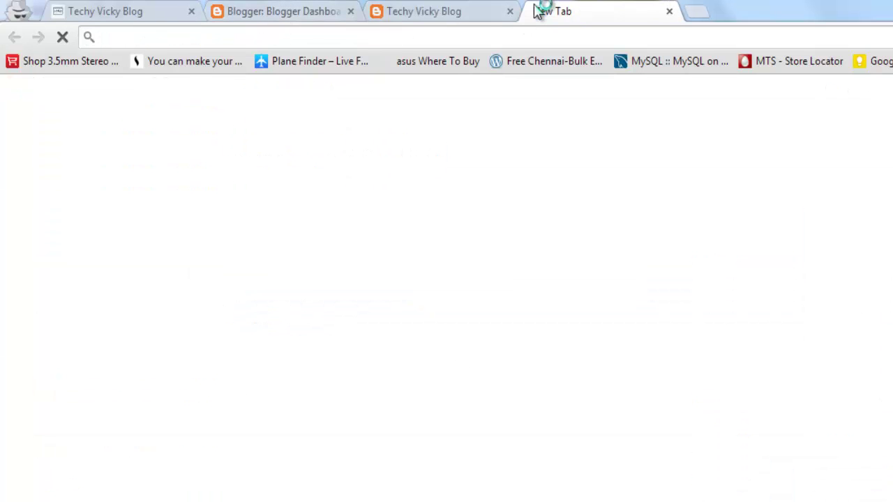
{"action": "type", "text": "google.com"}
{"action": "key", "text": "Return"}
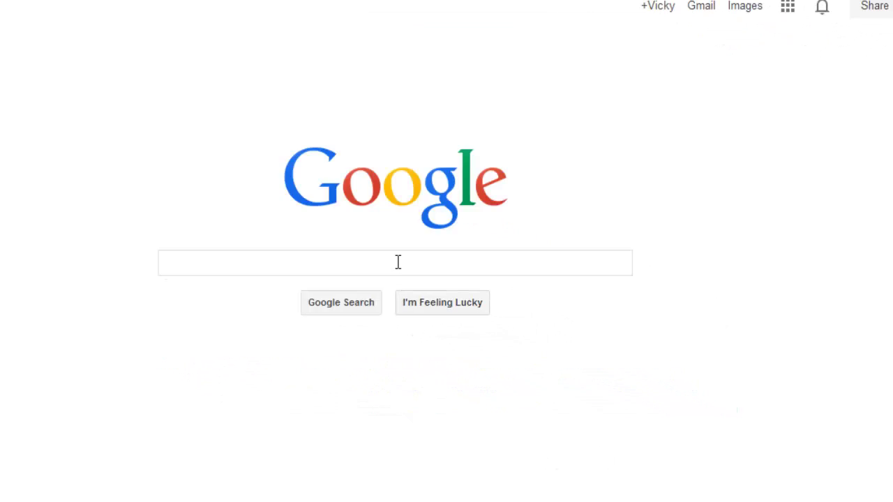
Step: Search Google for 'blogger free templates'
{"action": "left_click", "coordinate": [398, 262]}
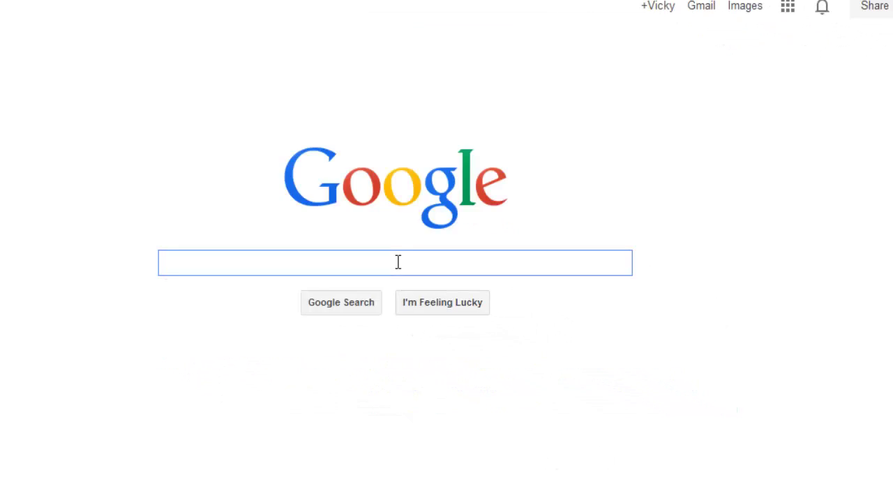
{"action": "type", "text": "bloog"}
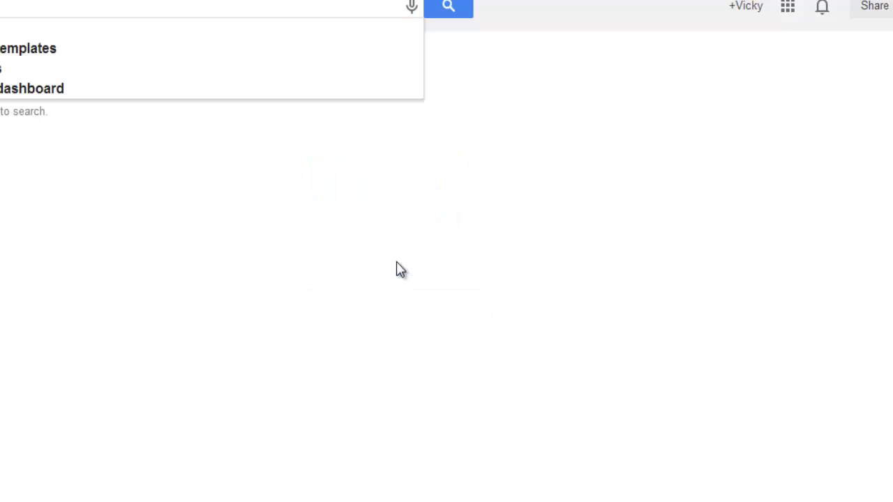
{"action": "key", "text": "BackSpace"}
{"action": "key", "text": "BackSpace"}
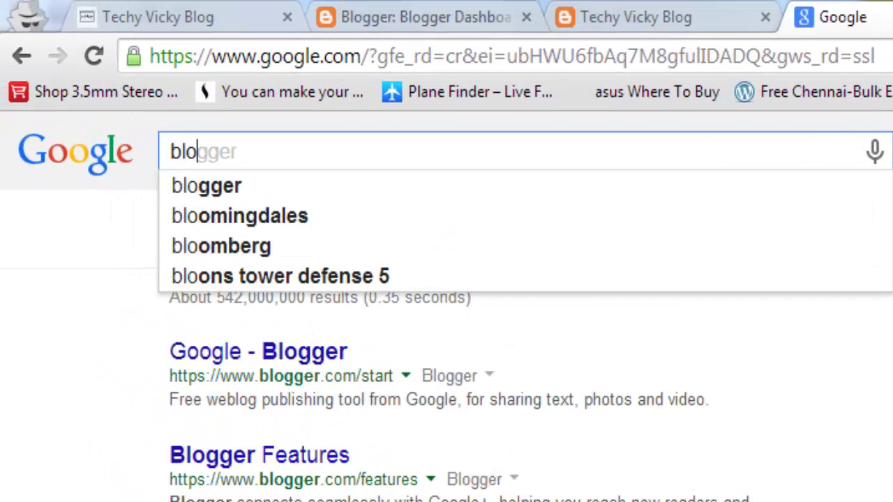
{"action": "type", "text": "gger free templa"}
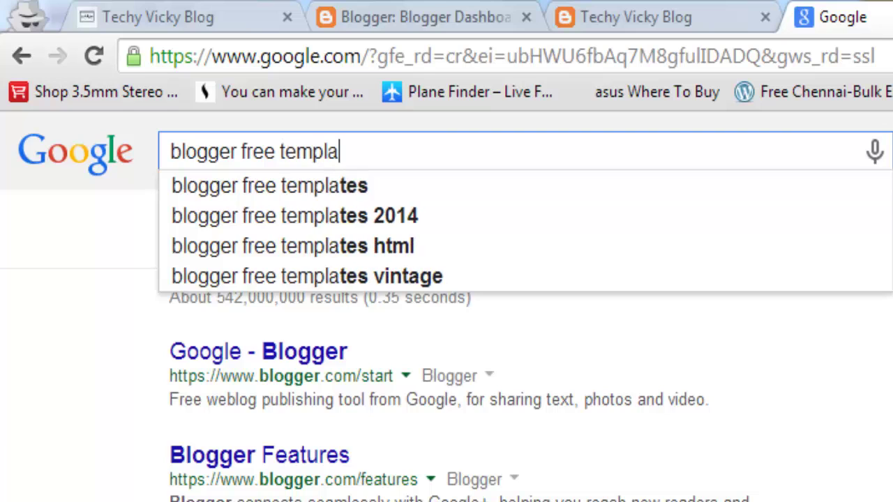
{"action": "type", "text": "tes"}
{"action": "key", "text": "Return"}
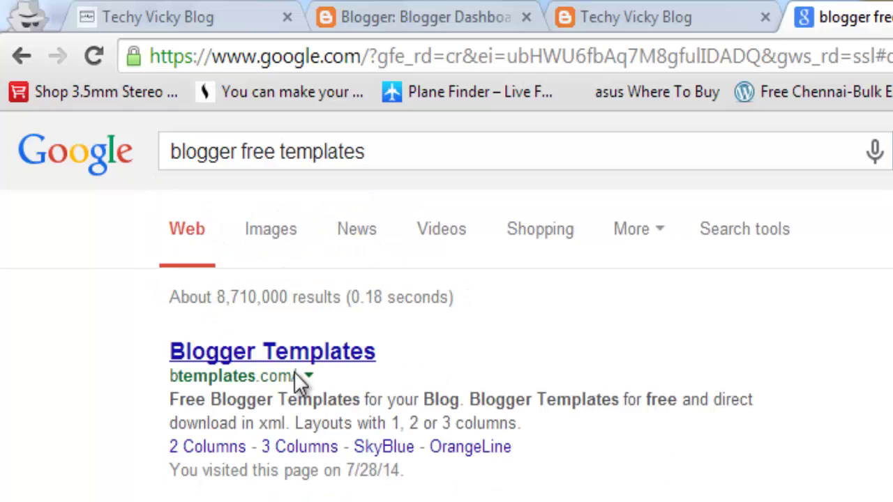
Step: Open the btemplates.com Blogger Templates result and scroll through its template thumbnails
{"action": "left_click", "coordinate": [317, 353]}
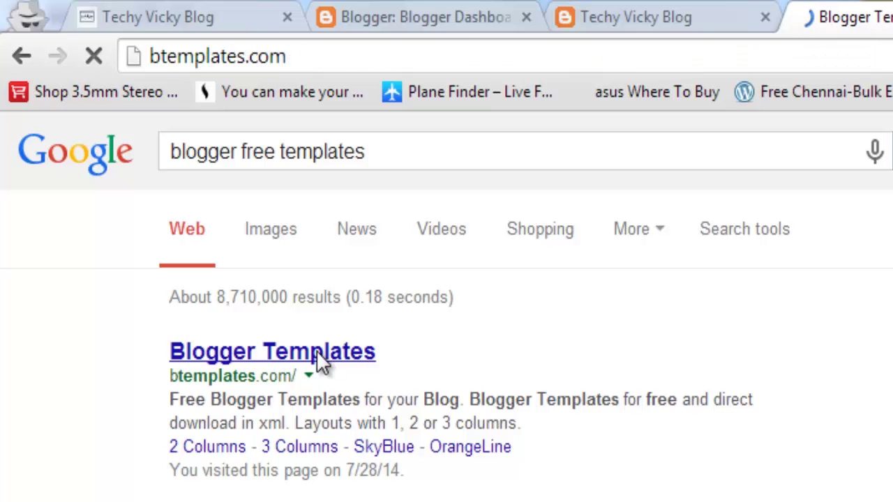
{"action": "scroll", "coordinate": [614, 425], "scroll_direction": "down", "scroll_amount": 10}
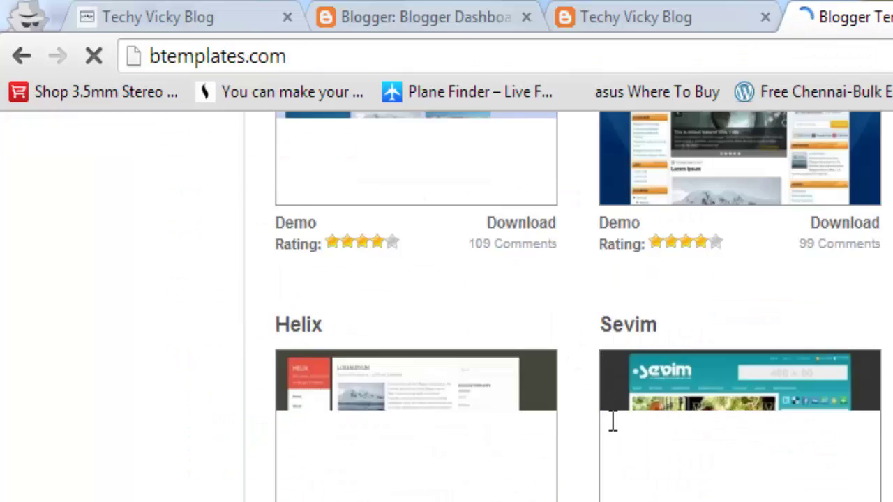
{"action": "scroll", "coordinate": [621, 454], "scroll_direction": "up", "scroll_amount": 4}
{"action": "scroll", "coordinate": [619, 454], "scroll_direction": "up", "scroll_amount": 4}
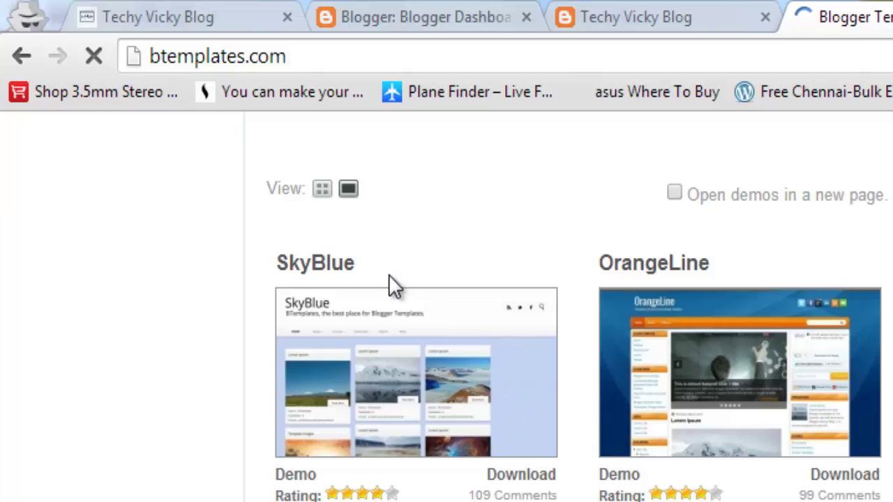
{"action": "scroll", "coordinate": [680, 314], "scroll_direction": "down", "scroll_amount": 4}
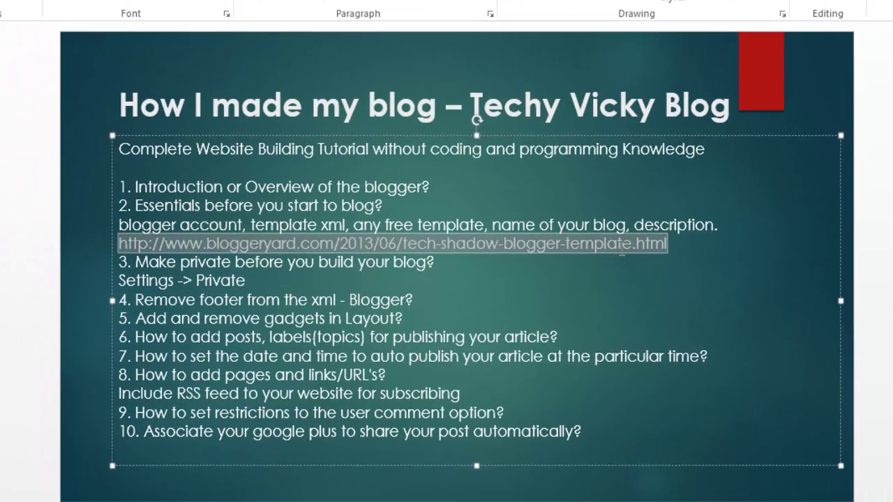
Step: Copy the bloggeryard Tech Shadow template link from the slide into a new tab's address bar
{"action": "left_click", "coordinate": [621, 248]}
{"action": "double_click", "coordinate": [434, 243]}
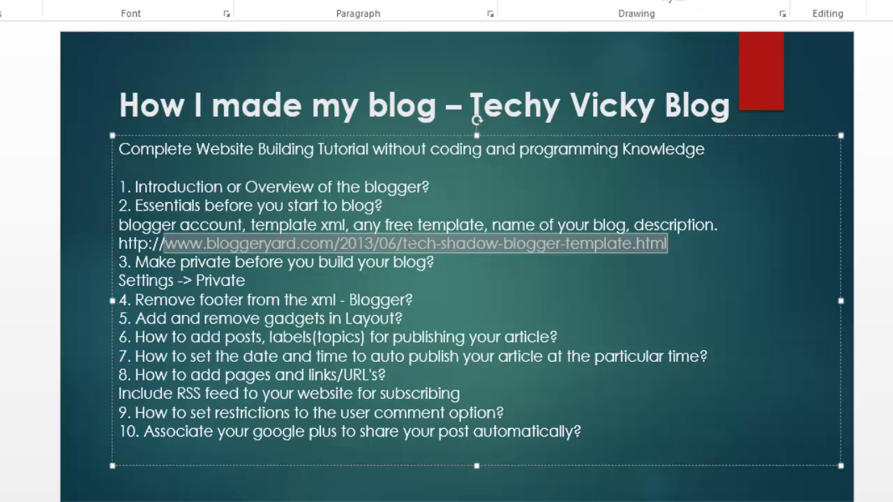
{"action": "left_click", "coordinate": [120, 244], "text": "shift"}
{"action": "key", "text": "ctrl+c"}
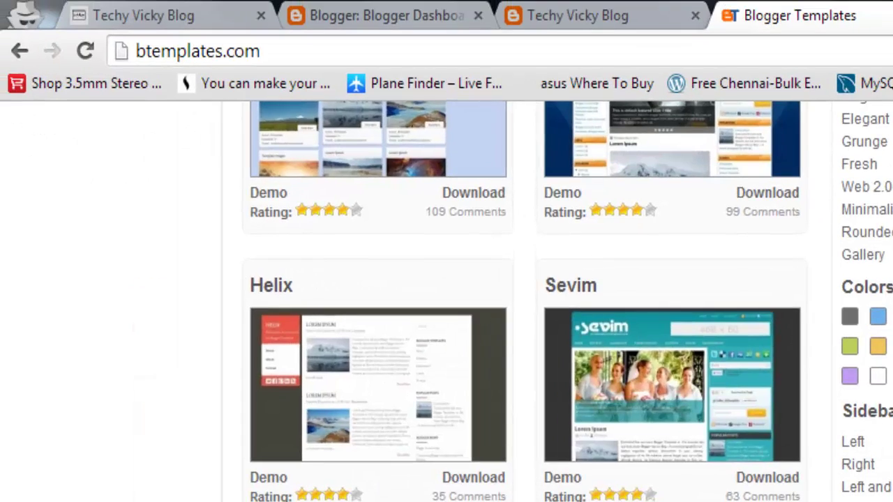
{"action": "key", "text": "ctrl+t"}
{"action": "key", "text": "ctrl+v"}
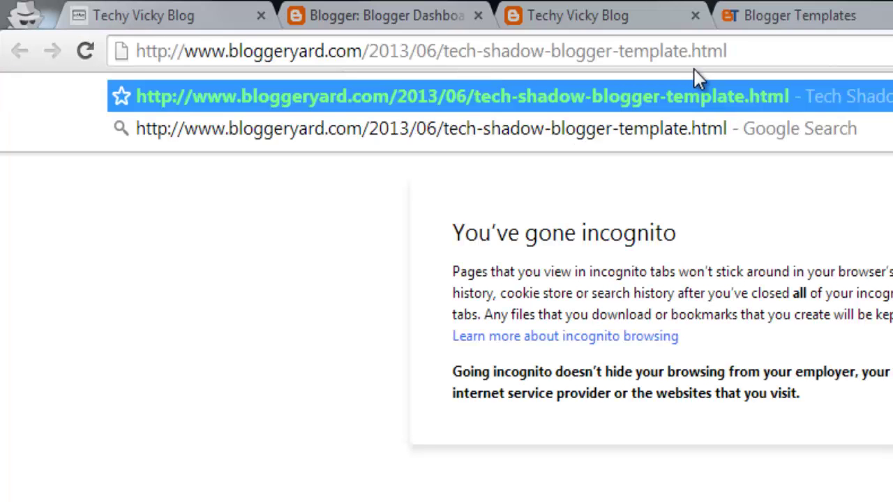
Step: Load the bloggeryard Tech Shadow template page and read through its details and customization notes
{"action": "key", "text": "Return"}
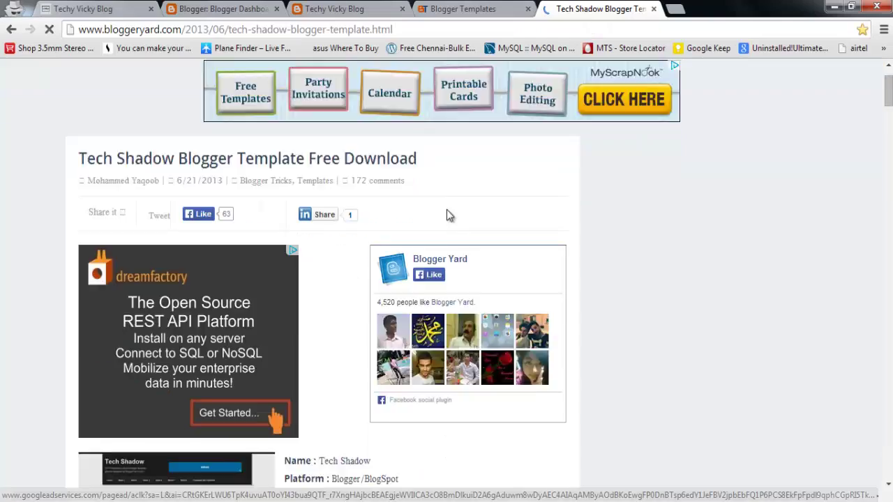
{"action": "scroll", "coordinate": [768, 367], "scroll_direction": "down", "scroll_amount": 4}
{"action": "scroll", "coordinate": [768, 366], "scroll_direction": "down", "scroll_amount": 2}
{"action": "scroll", "coordinate": [661, 367], "scroll_direction": "up", "scroll_amount": 2}
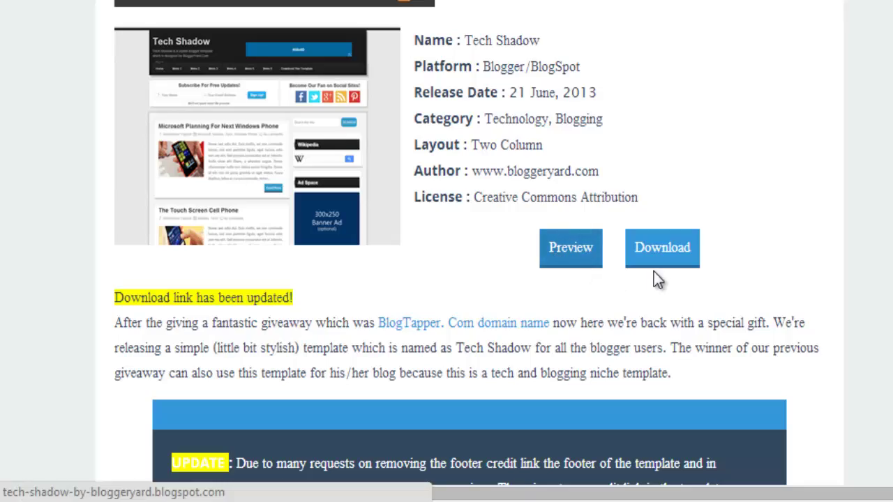
{"action": "scroll", "coordinate": [579, 208], "scroll_direction": "down", "scroll_amount": 8}
{"action": "scroll", "coordinate": [572, 213], "scroll_direction": "down", "scroll_amount": 20}
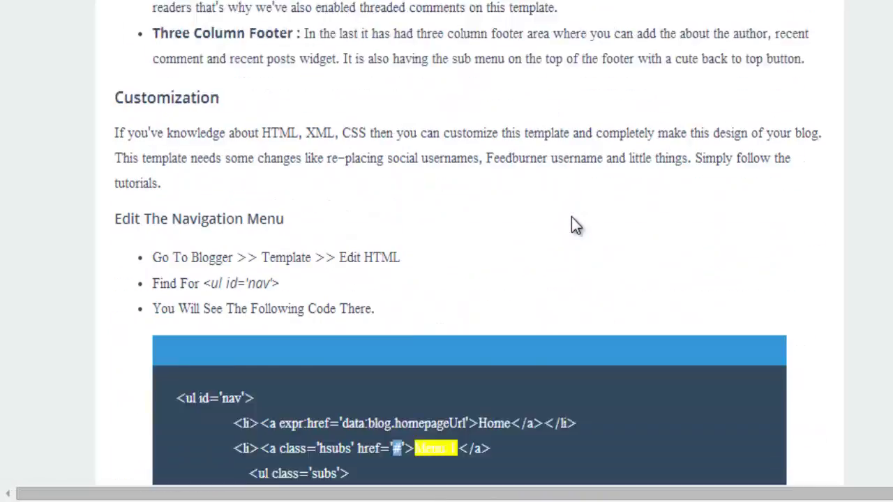
{"action": "scroll", "coordinate": [573, 227], "scroll_direction": "down", "scroll_amount": 7}
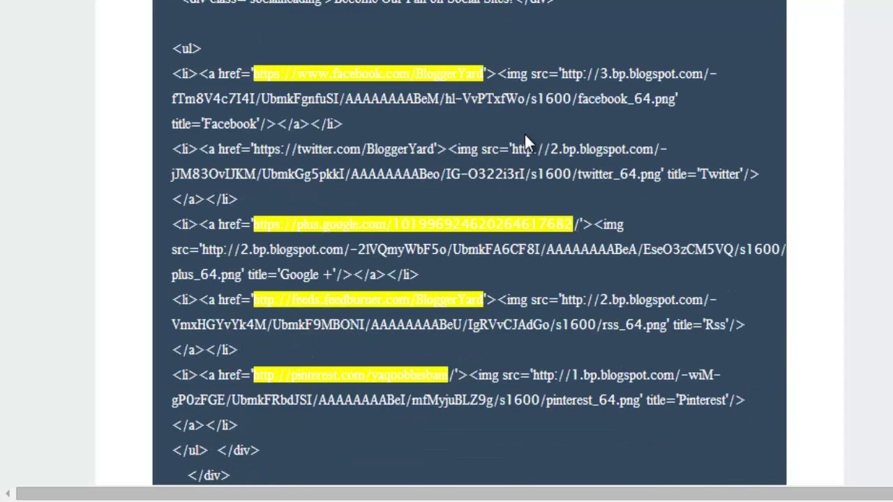
Step: Follow the template's Download link to the MediaFire page for Tech Shadow.rar
{"action": "scroll", "coordinate": [527, 142], "scroll_direction": "up", "scroll_amount": 20}
{"action": "scroll", "coordinate": [527, 142], "scroll_direction": "up", "scroll_amount": 12}
{"action": "scroll", "coordinate": [674, 281], "scroll_direction": "down", "scroll_amount": 2}
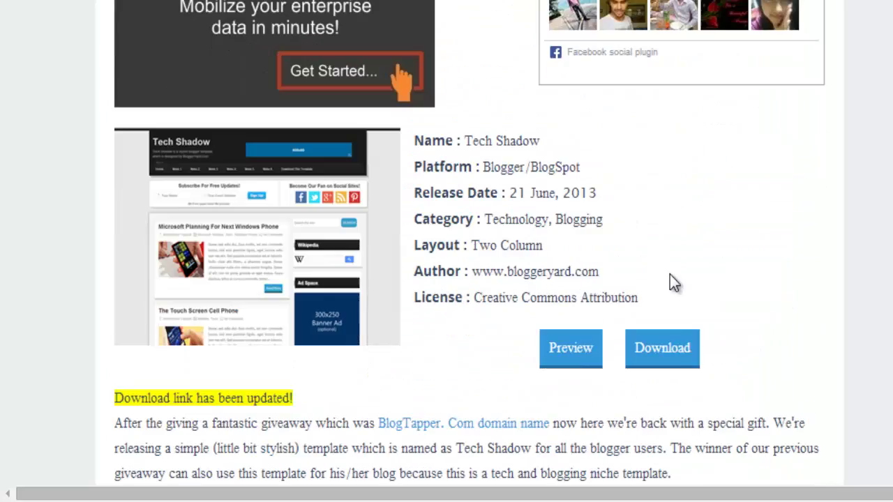
{"action": "left_click", "coordinate": [662, 356]}
{"action": "left_click_drag", "start_coordinate": [320, 35], "coordinate": [2, 35]}
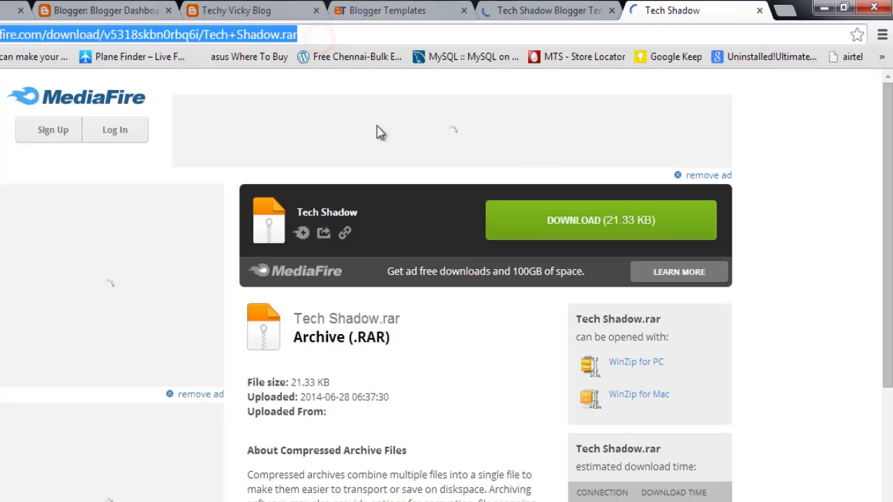
Step: Download Tech Shadow.rar from MediaFire and close the advertising pop-up
{"action": "left_click", "coordinate": [609, 219]}
{"action": "left_click", "coordinate": [743, 13]}
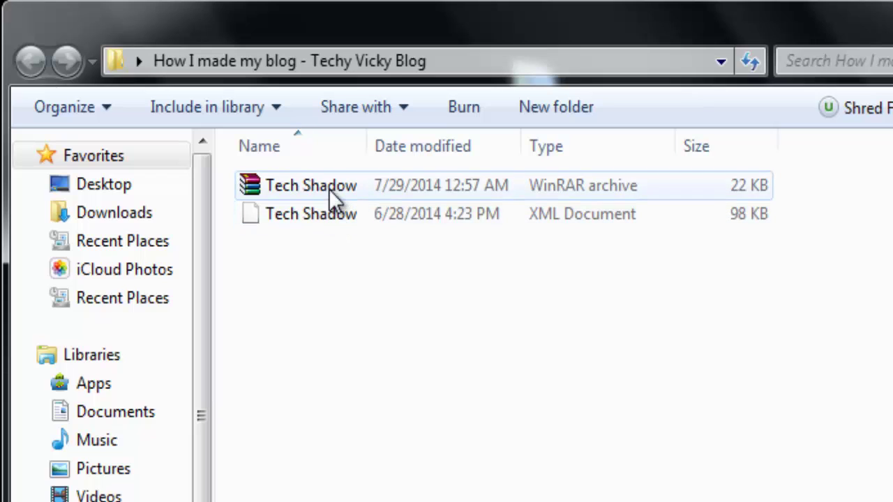
Step: Open the 98 KB Tech Shadow XML template file in Notepad
{"action": "right_click", "coordinate": [328, 189]}
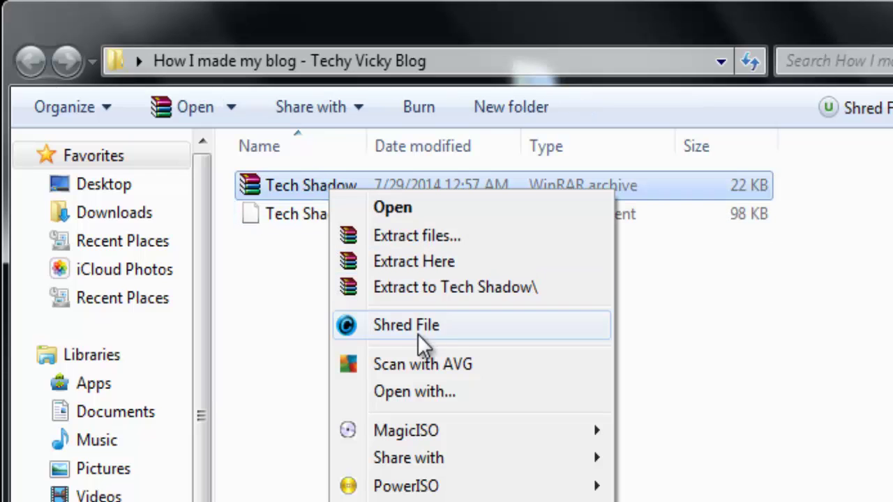
{"action": "left_click", "coordinate": [668, 266]}
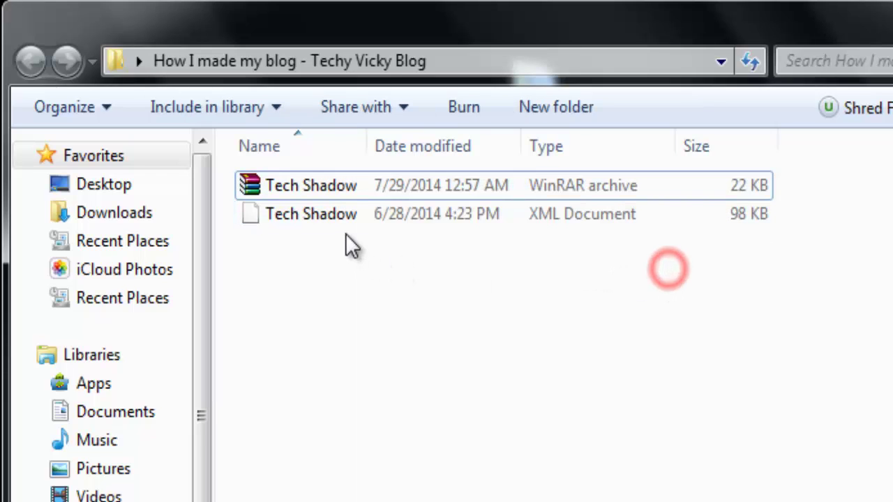
{"action": "double_click", "coordinate": [351, 216]}
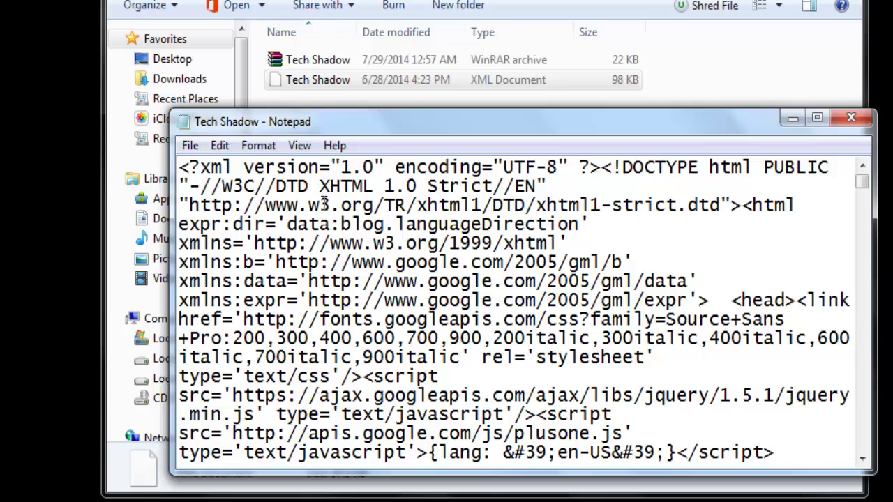
Step: Select and copy all of the Tech Shadow template code, then bring Chrome back
{"action": "left_click", "coordinate": [221, 146]}
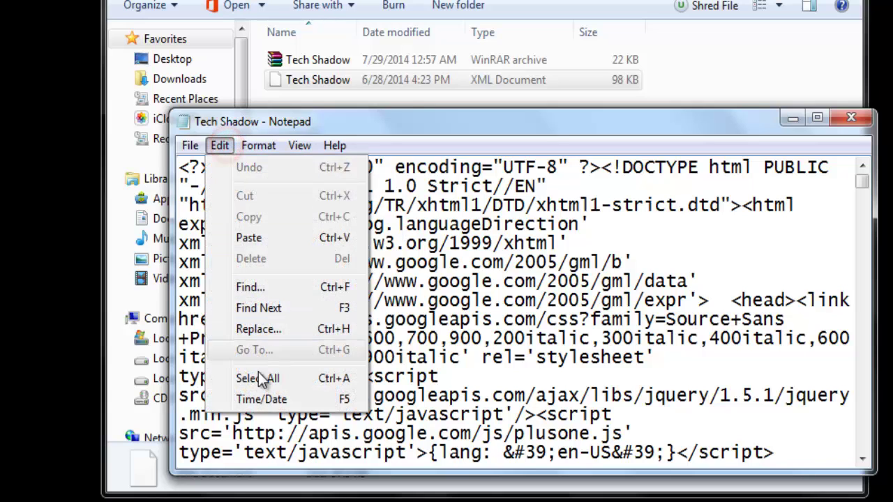
{"action": "left_click", "coordinate": [269, 379]}
{"action": "left_click", "coordinate": [222, 147]}
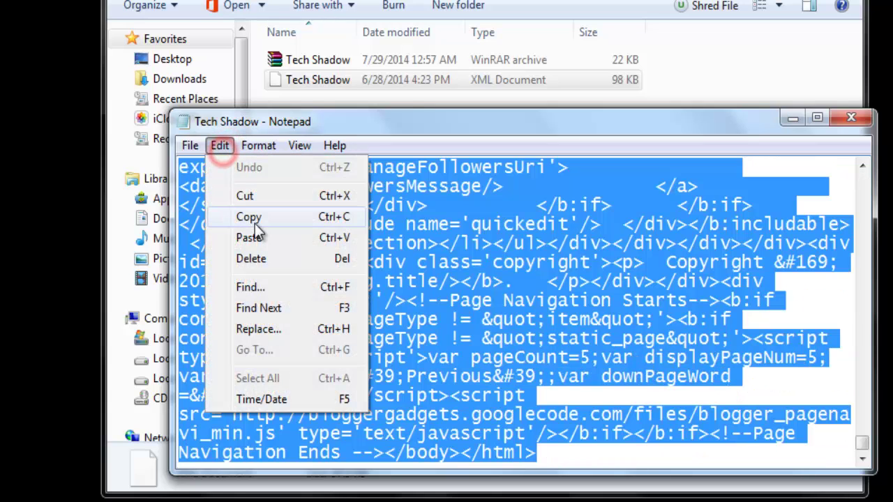
{"action": "left_click", "coordinate": [249, 217]}
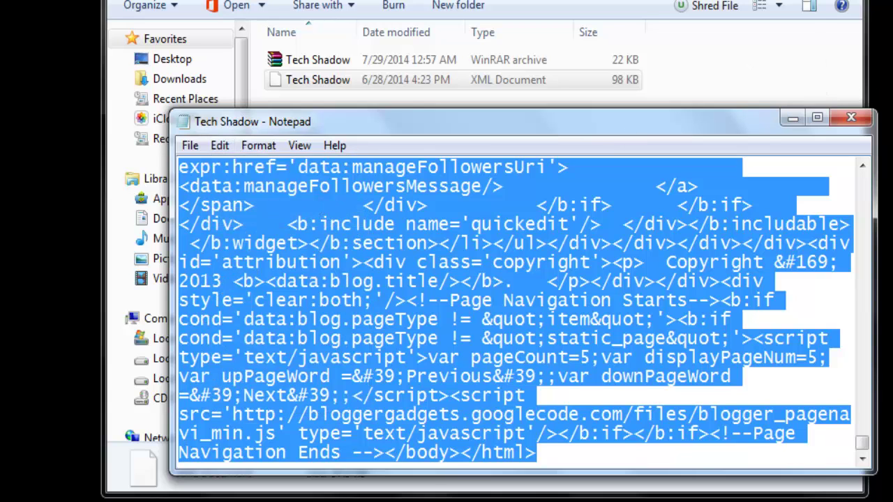
{"action": "left_click", "coordinate": [445, 446]}
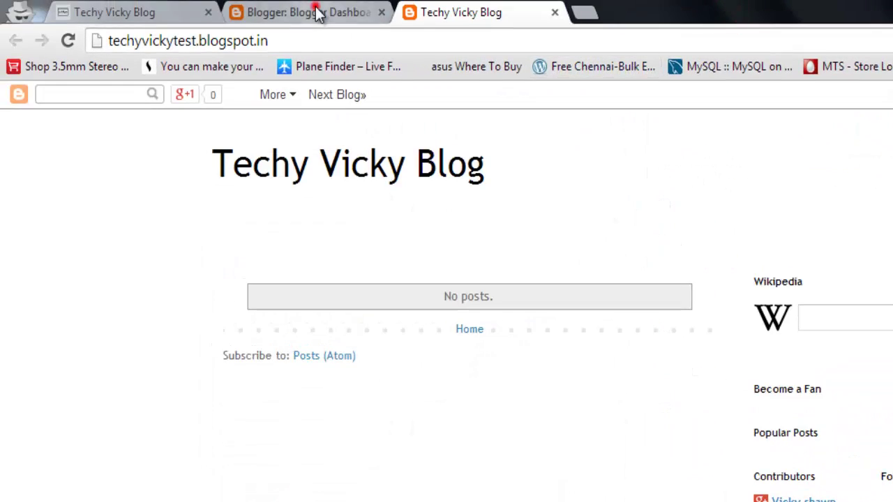
Step: Go to Techy Vicky Blog's Template page via the blog's menu on the Blogger Dashboard
{"action": "left_click", "coordinate": [317, 13]}
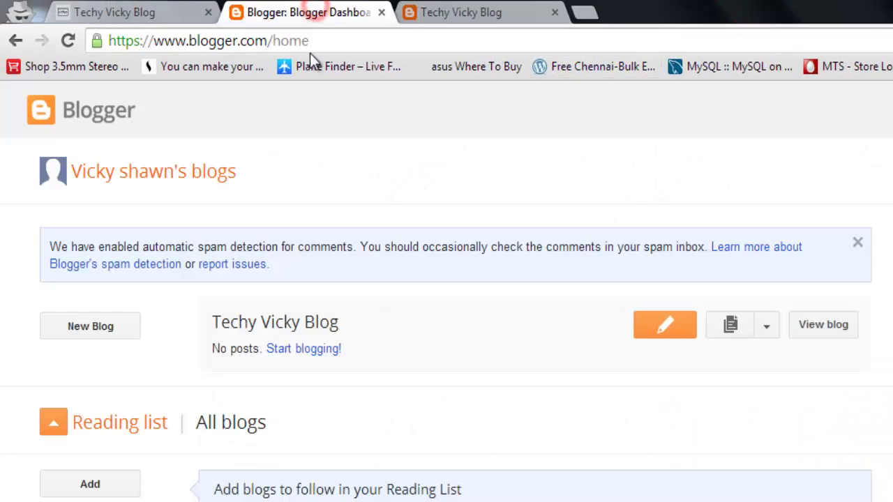
{"action": "left_click", "coordinate": [766, 335]}
{"action": "left_click_drag", "start_coordinate": [783, 445], "coordinate": [767, 501]}
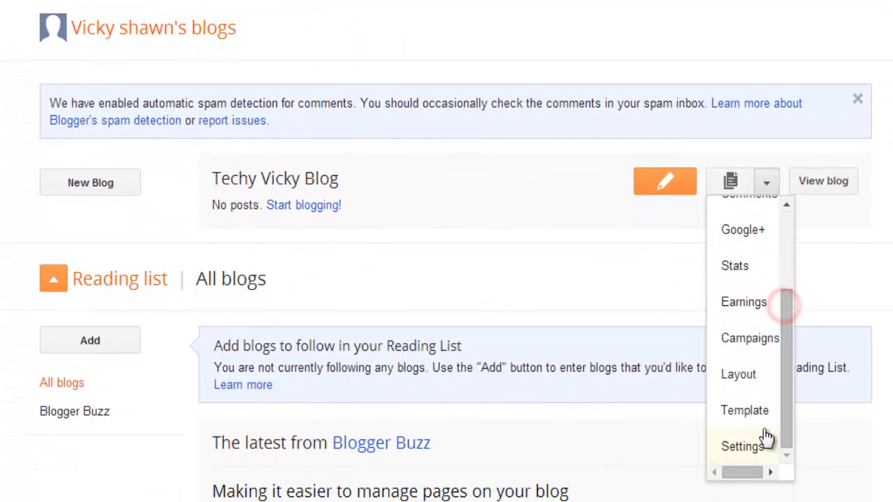
{"action": "left_click", "coordinate": [756, 413]}
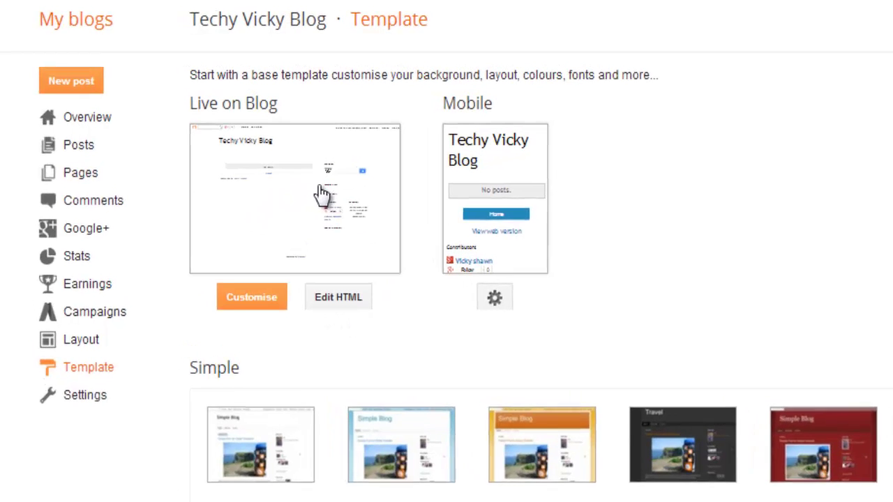
Step: Open Edit HTML for Techy Vicky Blog's current template and place the caret in its code
{"action": "left_click", "coordinate": [384, 326]}
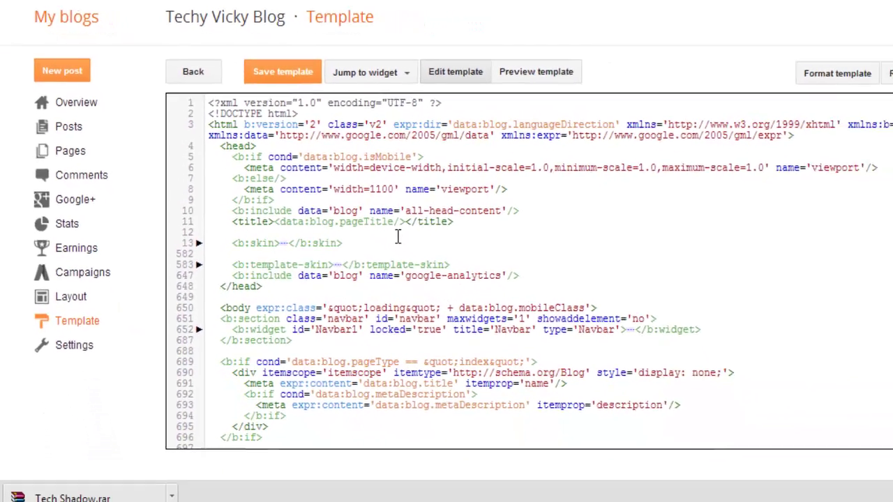
{"action": "left_click", "coordinate": [525, 311]}
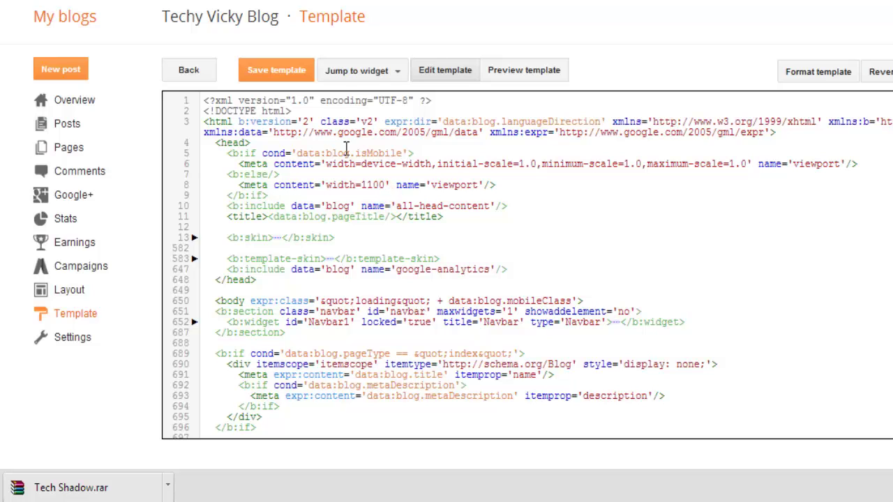
Step: Clear all of the existing template code, paste in the Tech Shadow code, and save the template
{"action": "key", "text": "ctrl+a"}
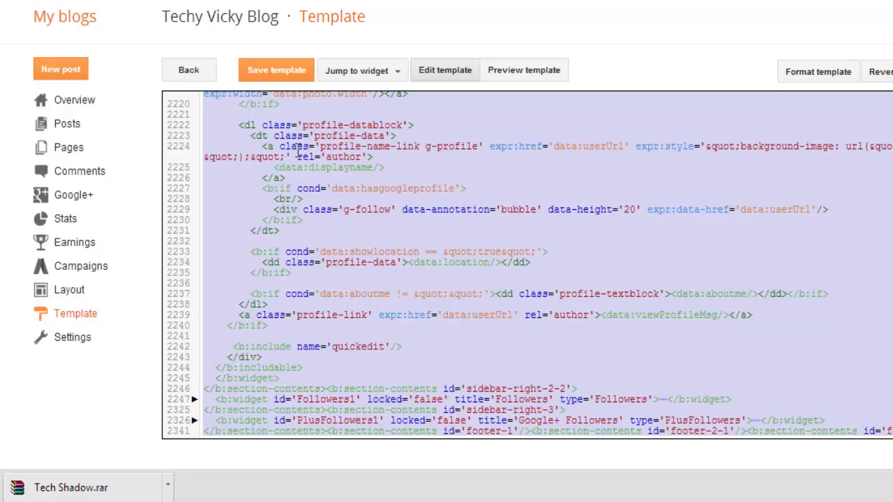
{"action": "key", "text": "Delete"}
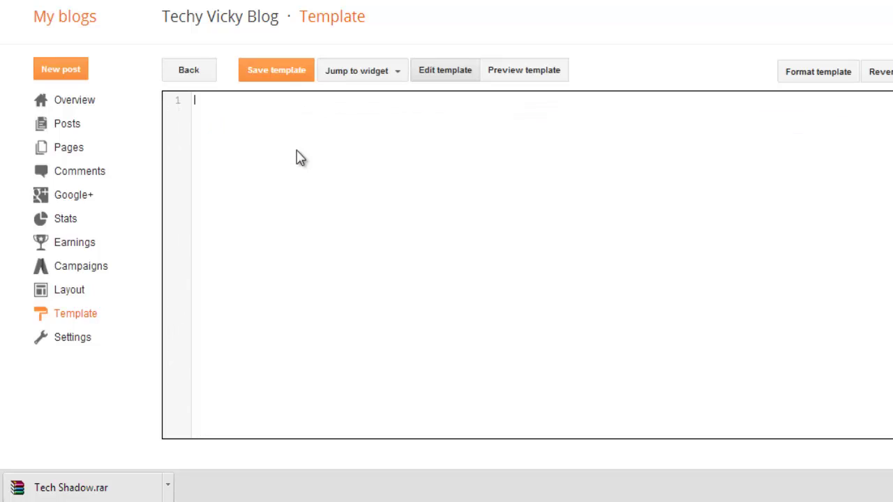
{"action": "right_click", "coordinate": [266, 114]}
{"action": "left_click", "coordinate": [308, 215]}
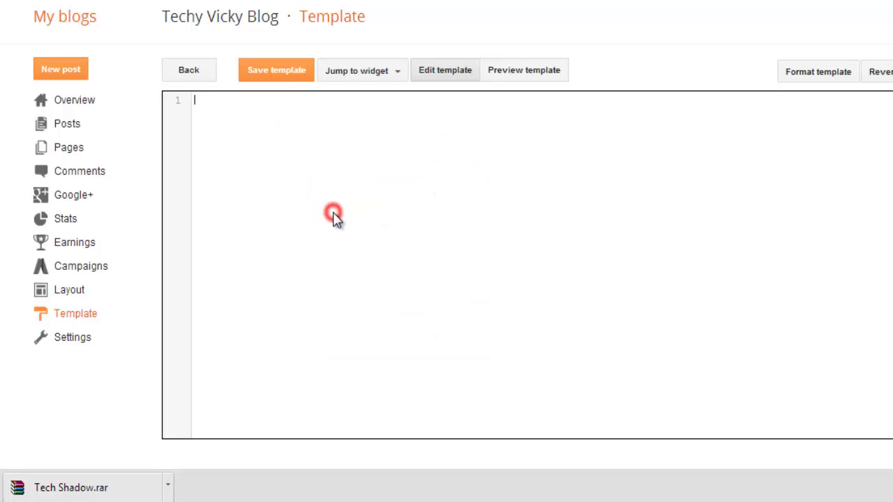
{"action": "scroll", "coordinate": [335, 213], "scroll_direction": "up", "scroll_amount": 6}
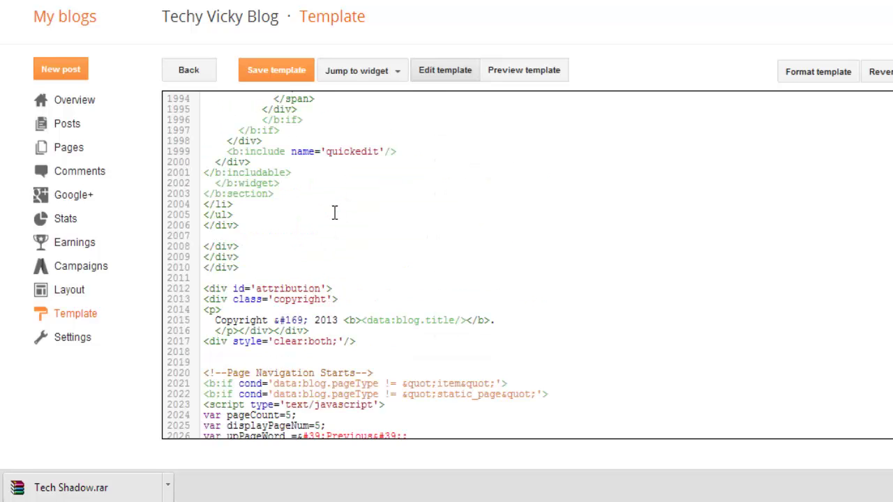
{"action": "scroll", "coordinate": [527, 265], "scroll_direction": "up", "scroll_amount": 20}
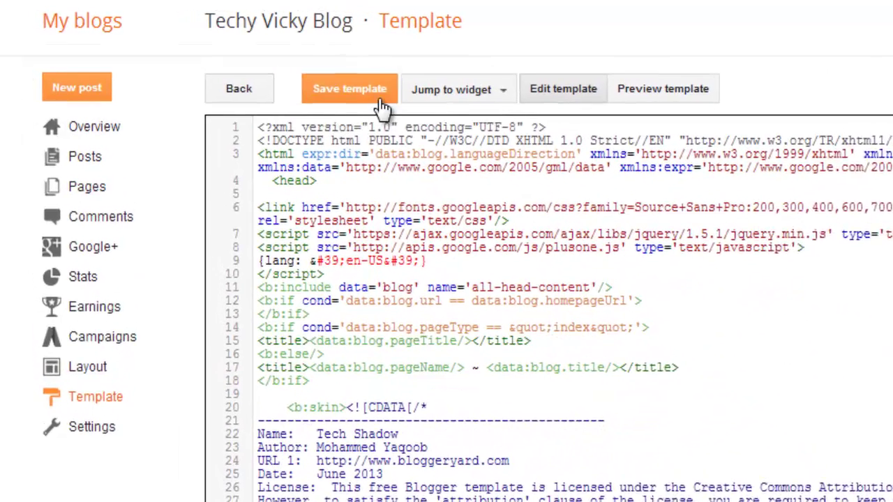
{"action": "left_click", "coordinate": [293, 77]}
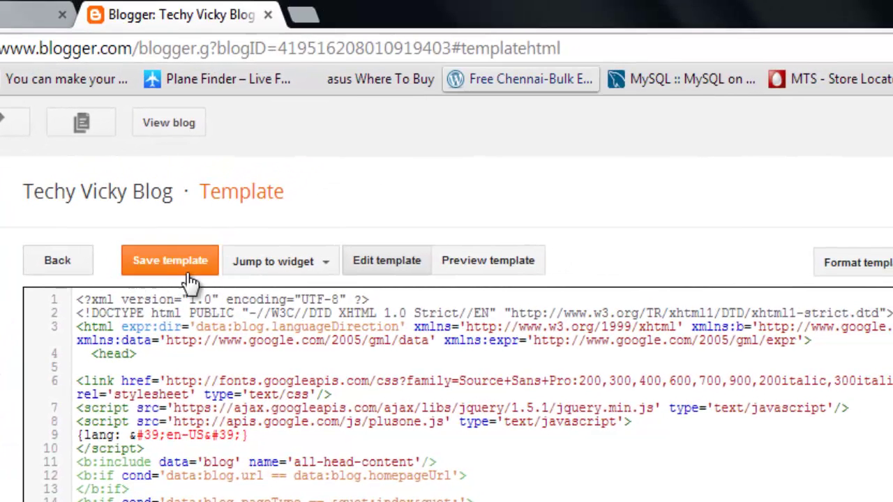
Step: Open the live blog, scroll through the Tech Shadow design to the footer, then return to the top
{"action": "left_click", "coordinate": [183, 124]}
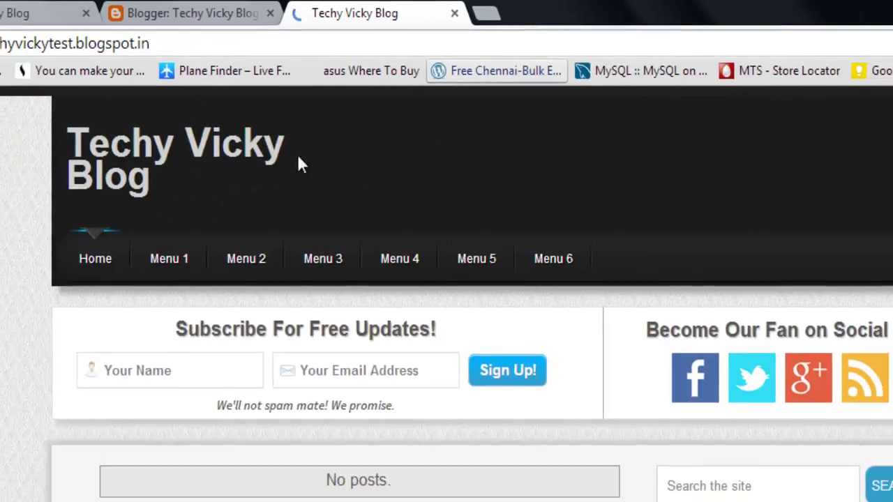
{"action": "scroll", "coordinate": [384, 242], "scroll_direction": "down", "scroll_amount": 7}
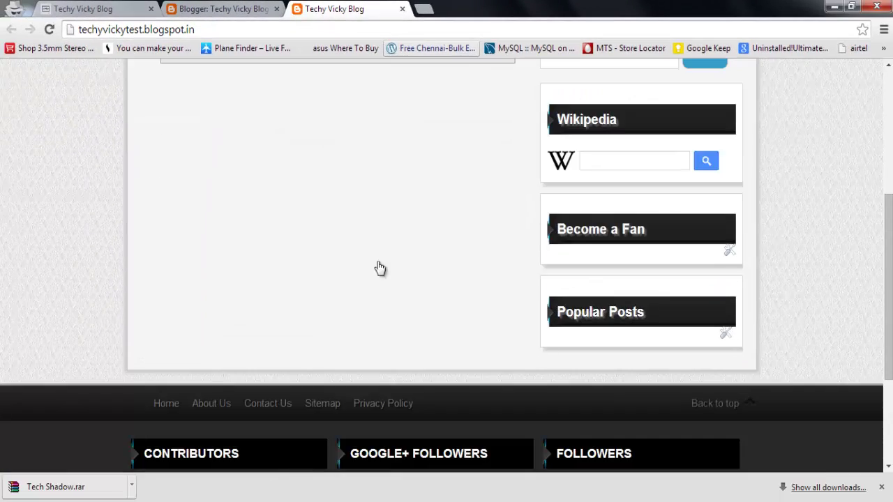
{"action": "scroll", "coordinate": [368, 239], "scroll_direction": "up", "scroll_amount": 3}
{"action": "scroll", "coordinate": [335, 157], "scroll_direction": "up", "scroll_amount": 4}
{"action": "scroll", "coordinate": [328, 216], "scroll_direction": "down", "scroll_amount": 3}
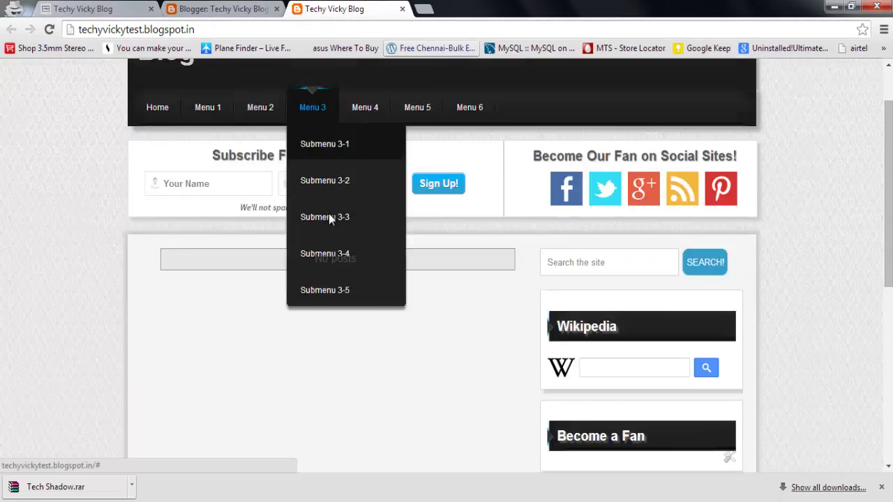
{"action": "scroll", "coordinate": [321, 209], "scroll_direction": "up", "scroll_amount": 1}
{"action": "scroll", "coordinate": [319, 209], "scroll_direction": "up", "scroll_amount": 2}
{"action": "scroll", "coordinate": [319, 300], "scroll_direction": "down", "scroll_amount": 3}
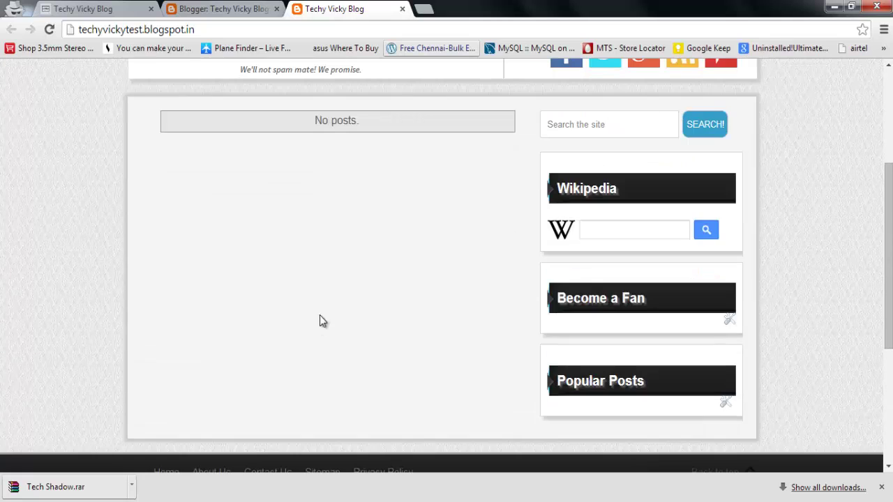
{"action": "scroll", "coordinate": [430, 251], "scroll_direction": "up", "scroll_amount": 3}
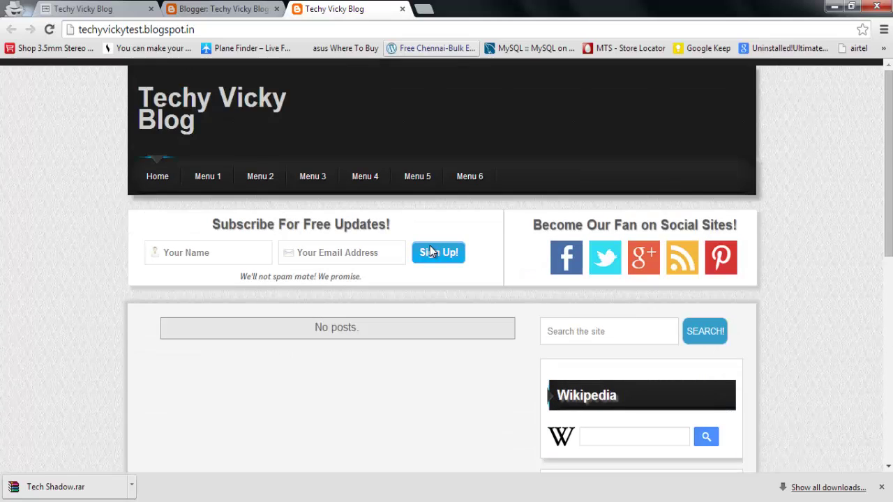
{"action": "mouse_move", "coordinate": [183, 197]}
{"action": "scroll", "coordinate": [809, 309], "scroll_direction": "down", "scroll_amount": 8}
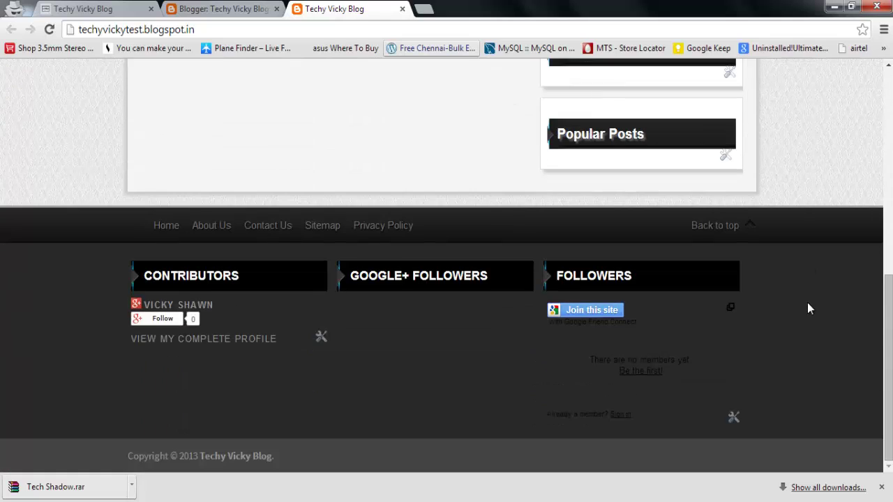
{"action": "scroll", "coordinate": [277, 281], "scroll_direction": "up", "scroll_amount": 7}
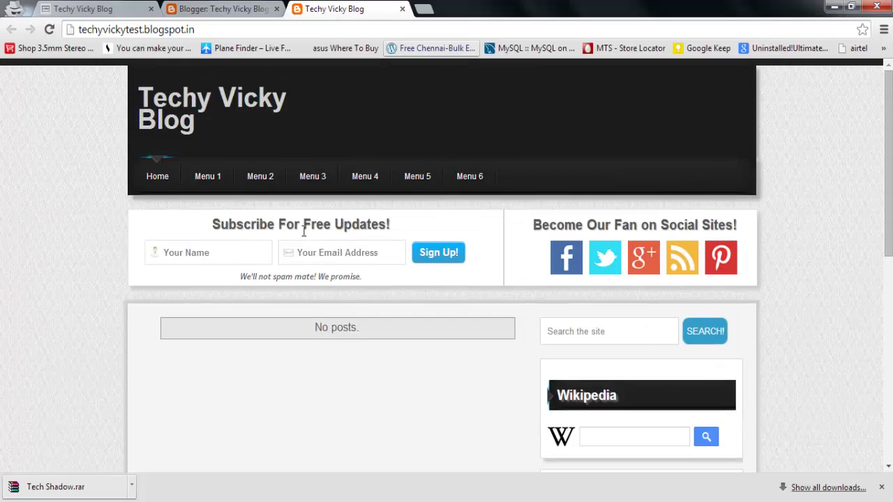
{"action": "scroll", "coordinate": [408, 213], "scroll_direction": "down", "scroll_amount": 7}
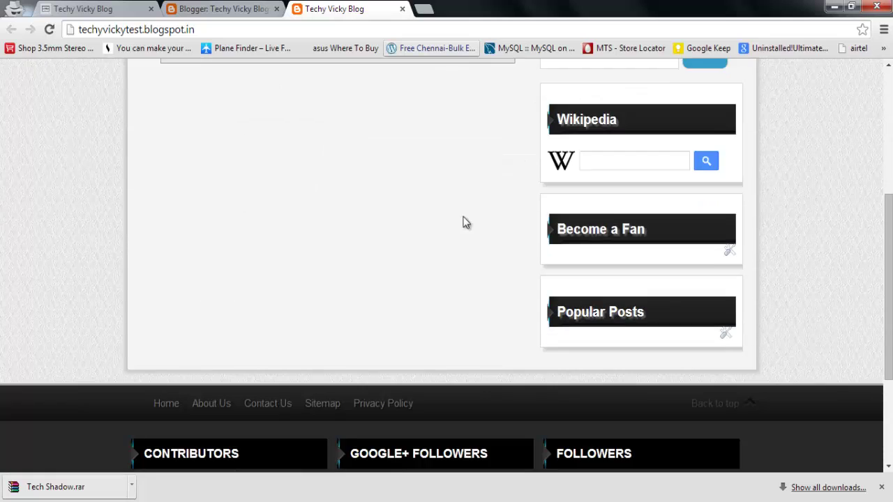
{"action": "scroll", "coordinate": [498, 233], "scroll_direction": "down", "scroll_amount": 1}
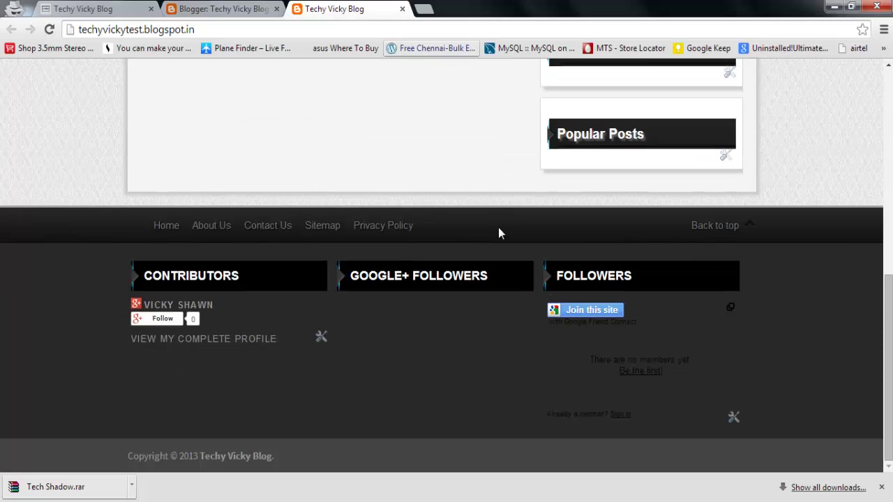
{"action": "scroll", "coordinate": [498, 233], "scroll_direction": "up", "scroll_amount": 10}
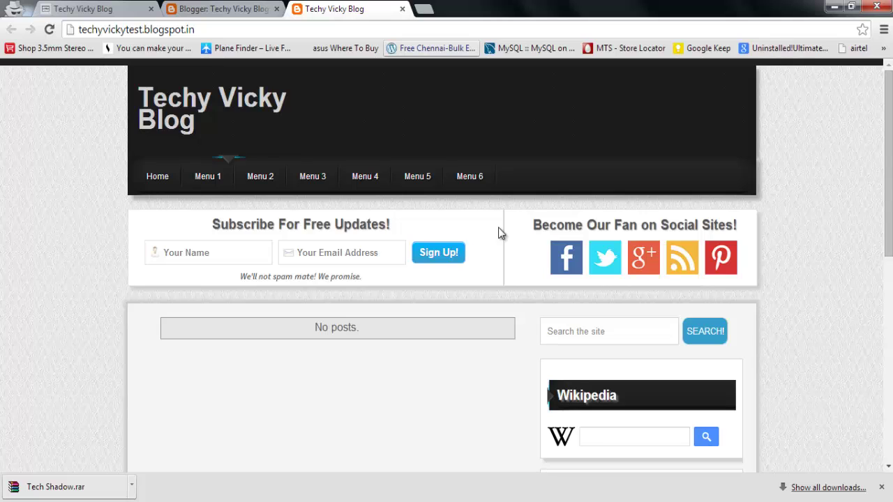
{"action": "left_click_drag", "start_coordinate": [887, 218], "coordinate": [888, 403]}
{"action": "key", "text": "Home"}
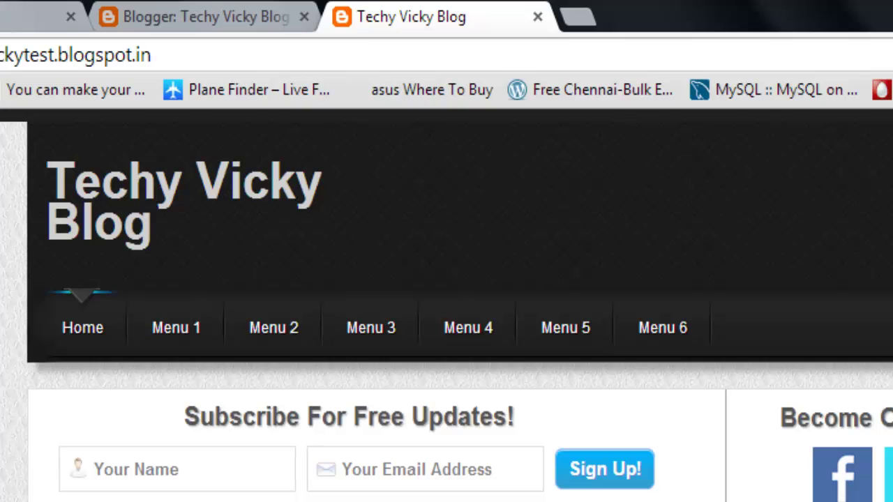
Step: Open Chrome's Developer tools on the live Techy Vicky Blog page from More tools
{"action": "left_click", "coordinate": [876, 56]}
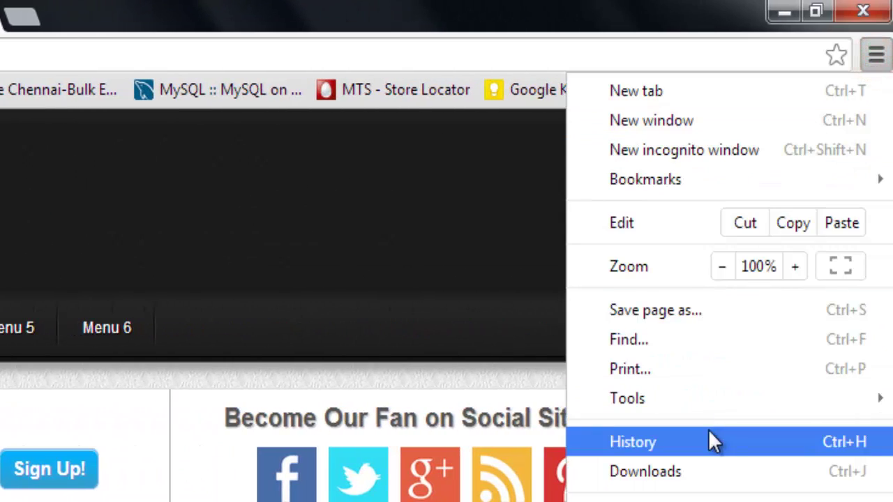
{"action": "left_click", "coordinate": [683, 404]}
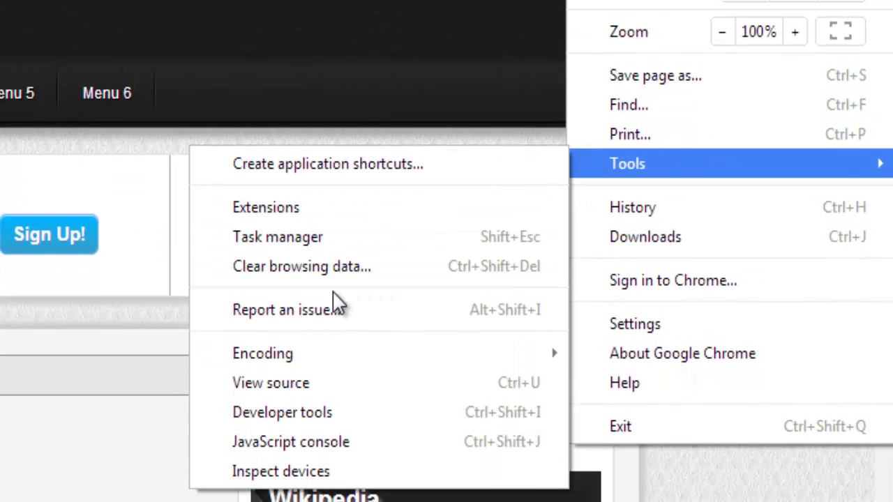
{"action": "left_click", "coordinate": [402, 412]}
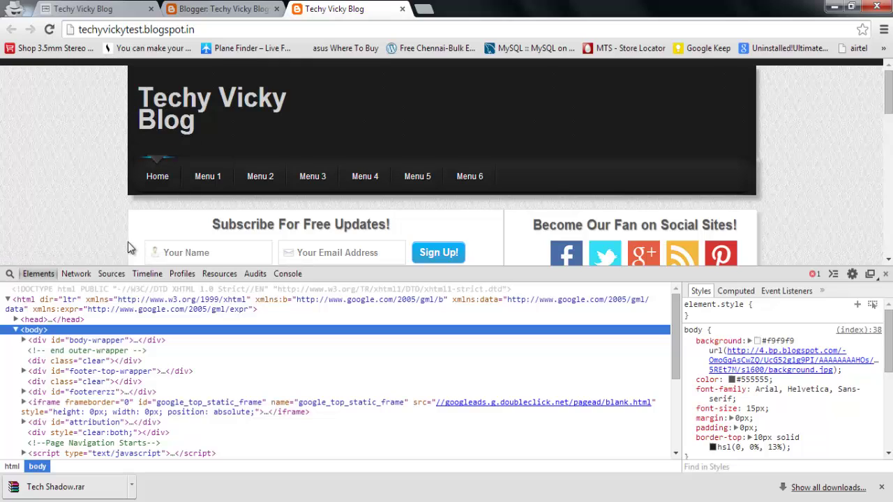
Step: Reload the blog home page and expand body-wrapper, outer-wrapper, wrap2 and header-wrapper in Elements
{"action": "left_click", "coordinate": [873, 305]}
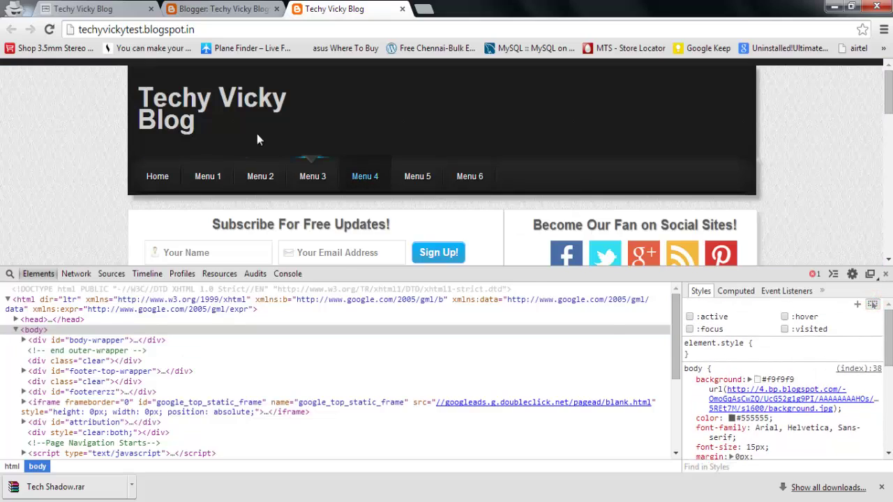
{"action": "left_click", "coordinate": [178, 106]}
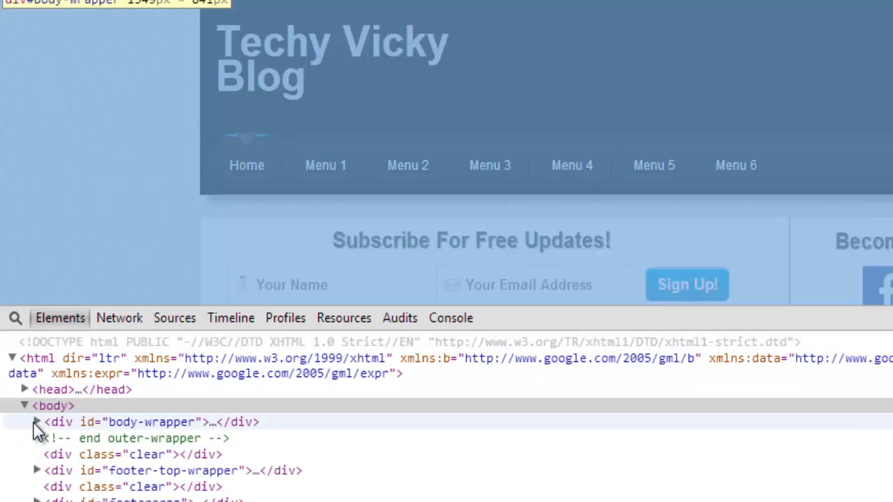
{"action": "left_click", "coordinate": [33, 422]}
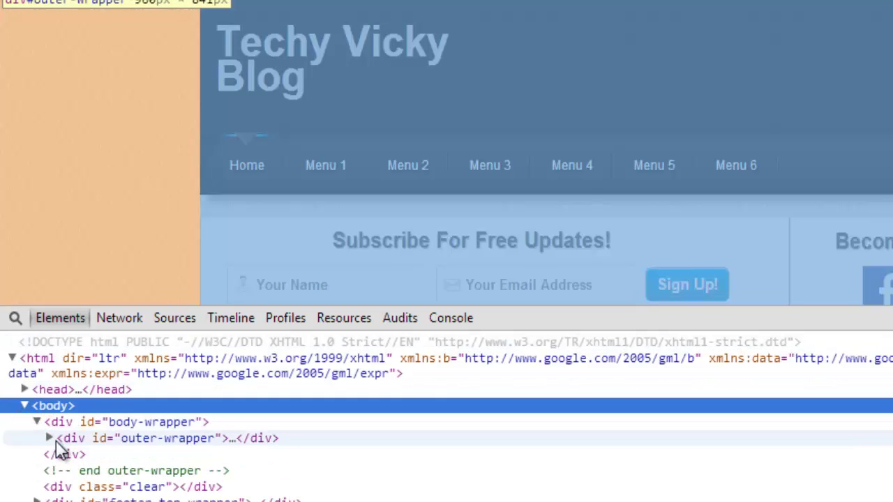
{"action": "left_click", "coordinate": [49, 438]}
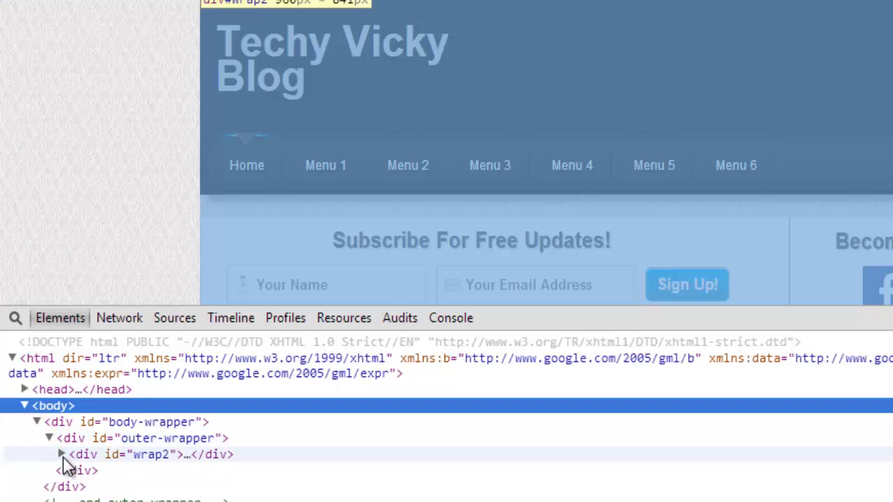
{"action": "left_click", "coordinate": [61, 454]}
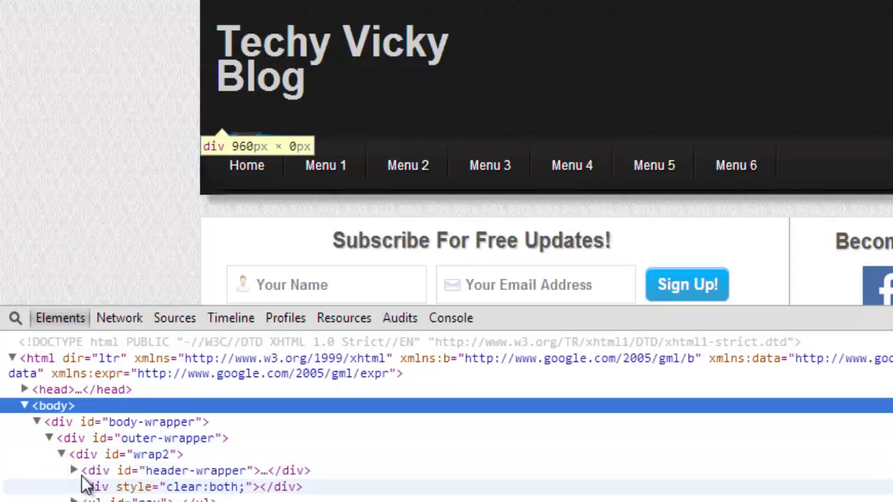
{"action": "left_click", "coordinate": [75, 472]}
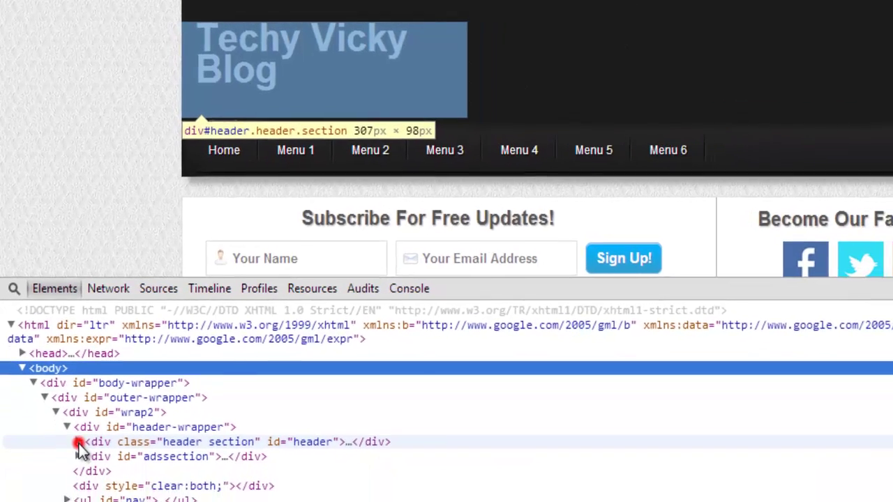
Step: Expand header, Header1, header-inner, titlewrapper and the h1 title, then go back to the template editor
{"action": "left_click", "coordinate": [78, 442]}
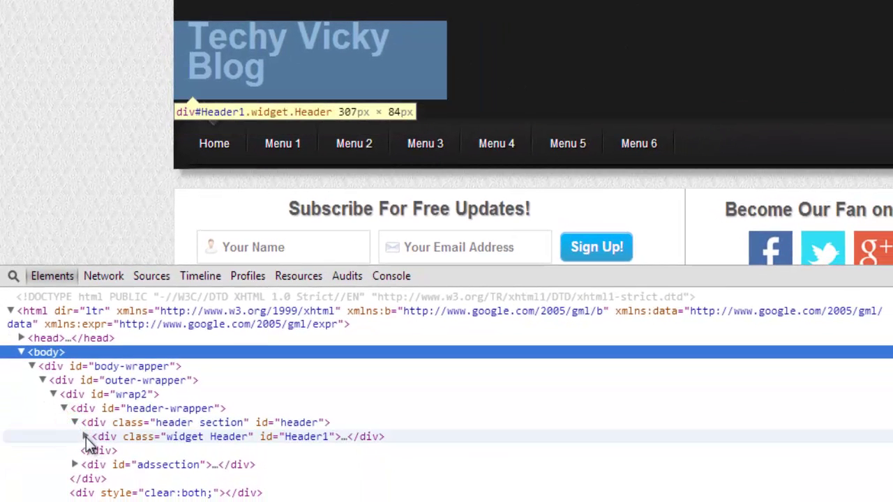
{"action": "left_click", "coordinate": [85, 438]}
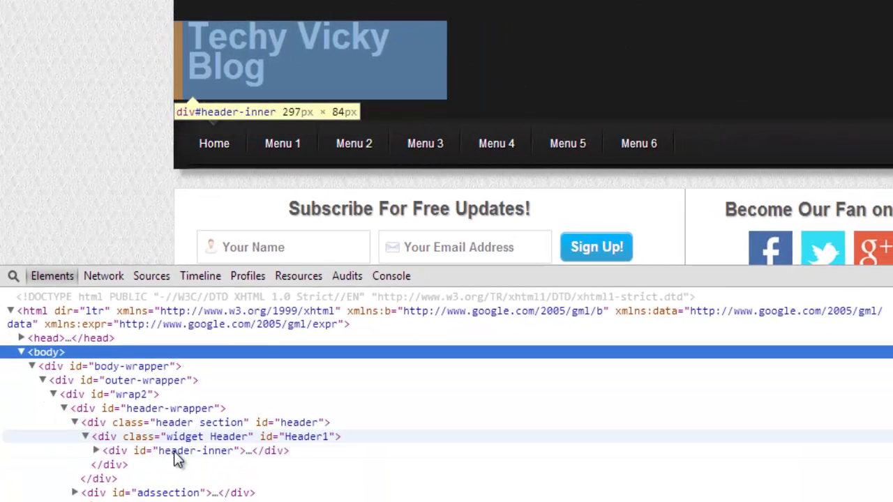
{"action": "left_click", "coordinate": [96, 450]}
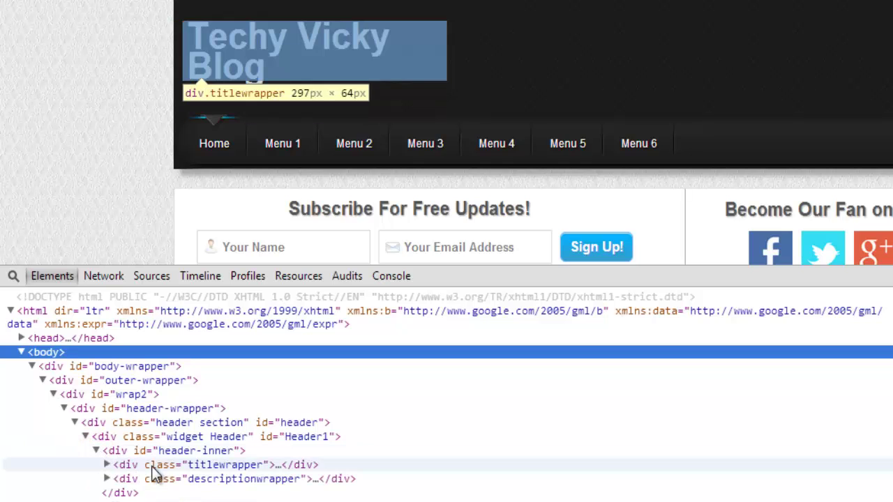
{"action": "left_click", "coordinate": [106, 464]}
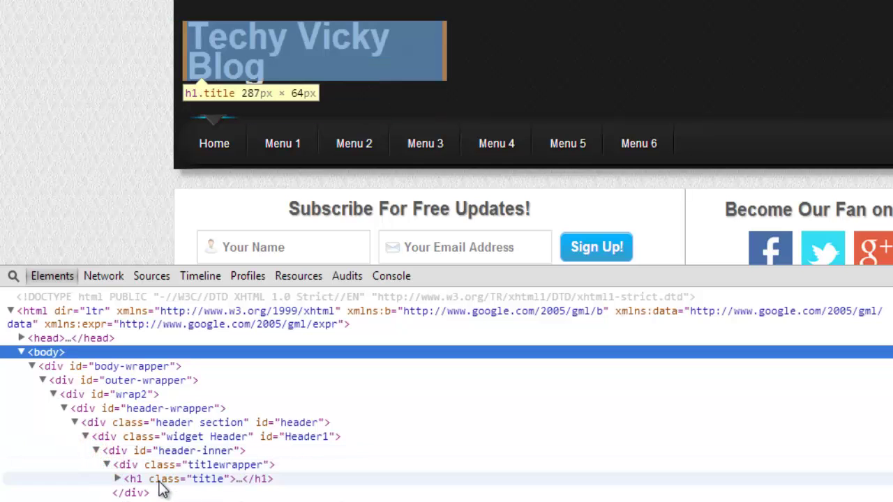
{"action": "left_click", "coordinate": [117, 478]}
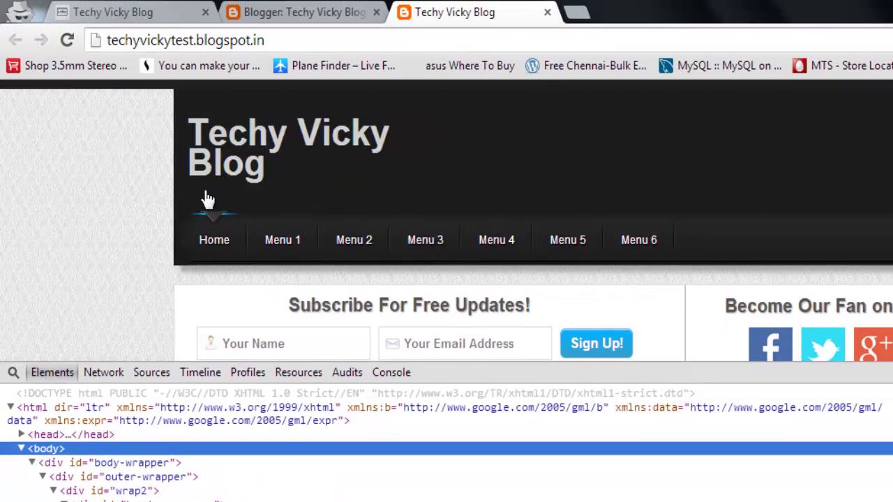
{"action": "left_click", "coordinate": [307, 11]}
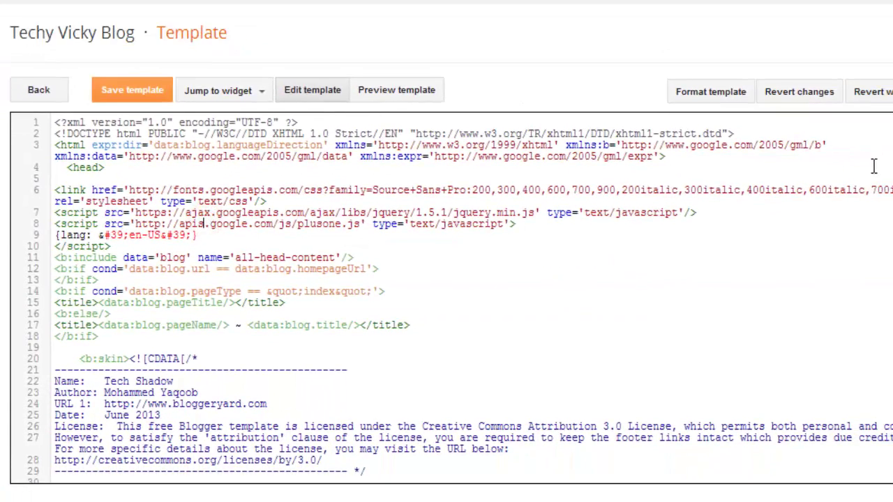
Step: Search the template code for 'title' and step through the matches to the #header rule on line 41
{"action": "key", "text": "ctrl+f"}
{"action": "type", "text": "title"}
{"action": "key", "text": "Return"}
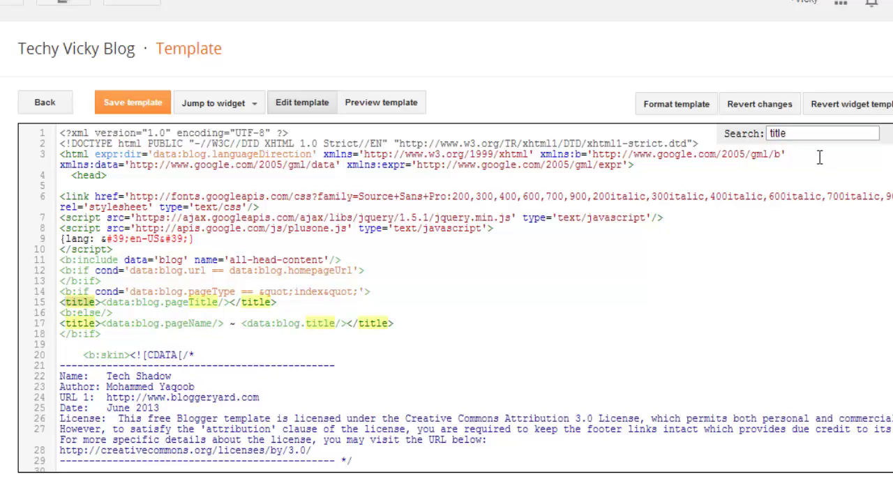
{"action": "left_click", "coordinate": [851, 134]}
{"action": "left_click", "coordinate": [811, 133]}
{"action": "key", "text": "Return"}
{"action": "key", "text": "Return"}
{"action": "key", "text": "Return"}
{"action": "key", "text": "Return"}
{"action": "key", "text": "Return"}
{"action": "key", "text": "Return"}
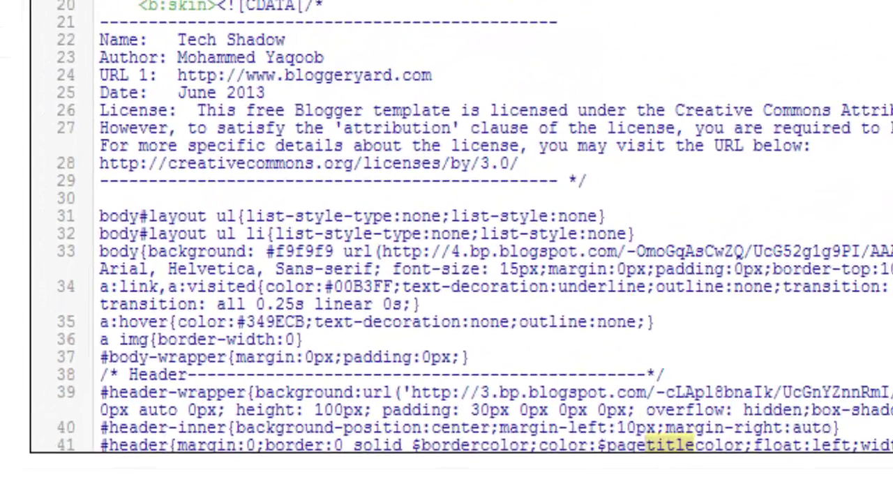
{"action": "key", "text": "Return"}
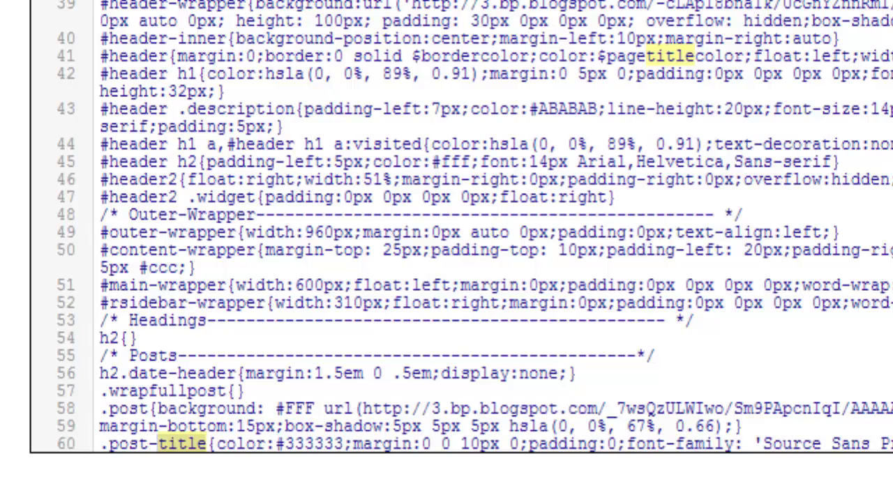
{"action": "scroll", "coordinate": [633, 175], "scroll_direction": "down", "scroll_amount": 7}
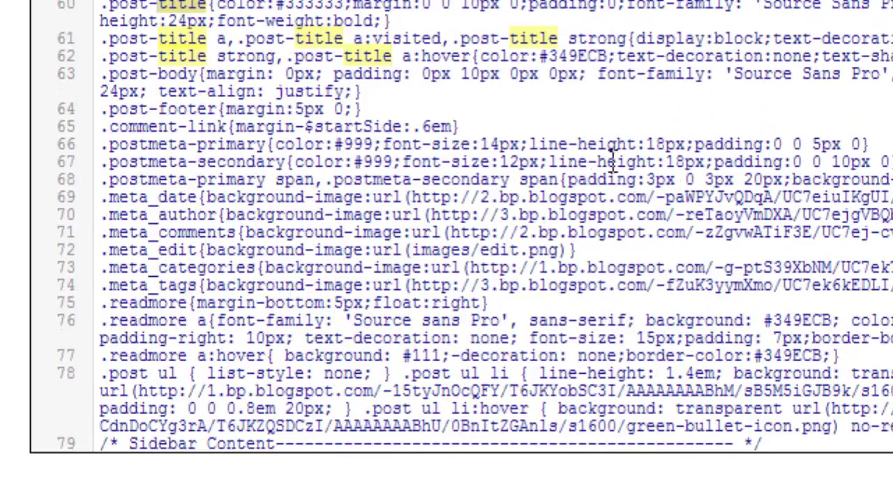
{"action": "scroll", "coordinate": [190, 45], "scroll_direction": "up", "scroll_amount": 5}
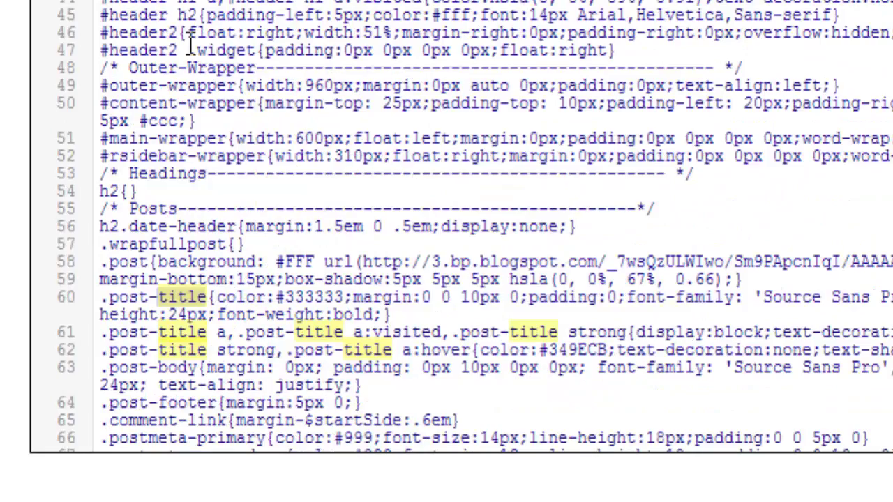
{"action": "scroll", "coordinate": [189, 45], "scroll_direction": "up", "scroll_amount": 2}
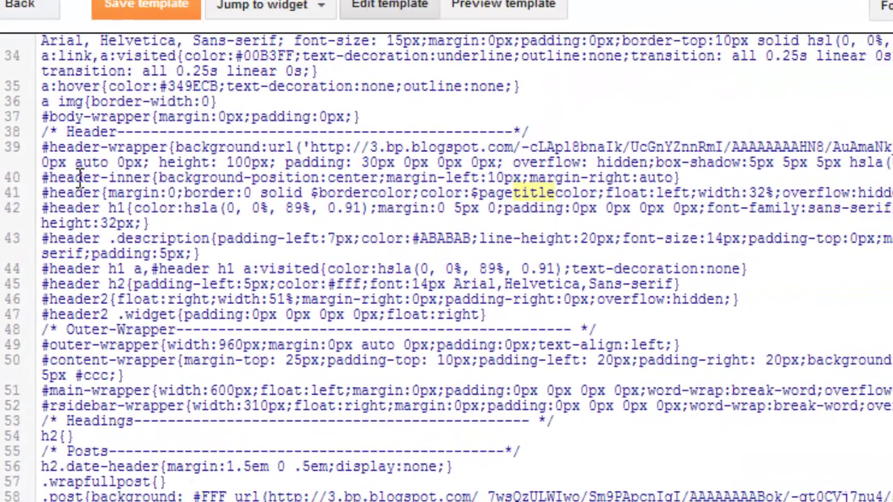
Step: Change the #header width on line 41 from 32% to 52% and save the template
{"action": "left_click", "coordinate": [43, 193]}
{"action": "left_click_drag", "start_coordinate": [117, 202], "coordinate": [216, 207]}
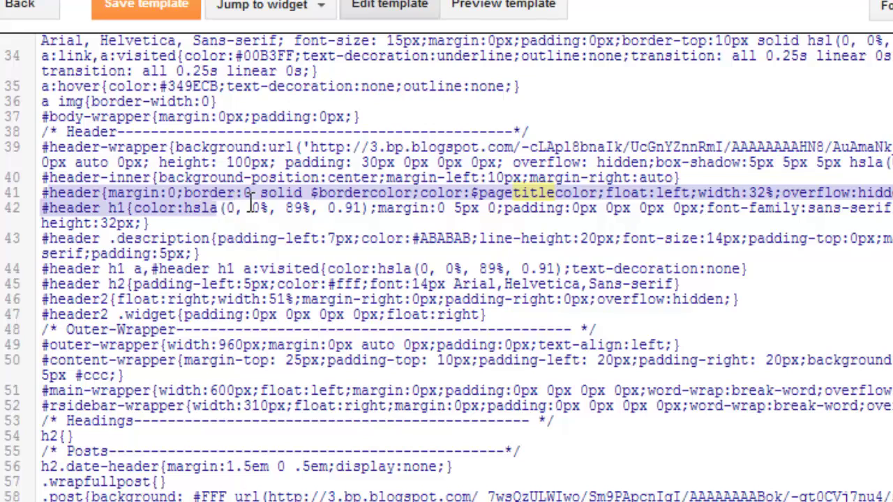
{"action": "left_click", "coordinate": [209, 194]}
{"action": "left_click_drag", "start_coordinate": [65, 193], "coordinate": [892, 193]}
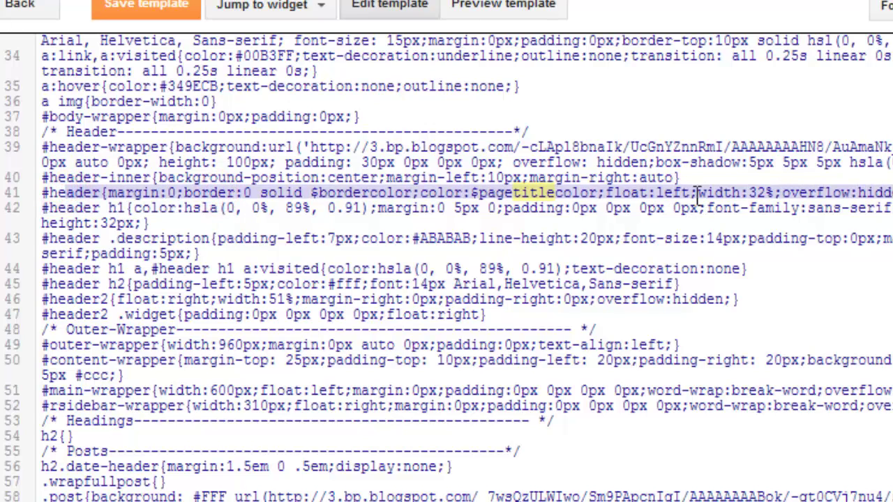
{"action": "left_click", "coordinate": [674, 193]}
{"action": "left_click", "coordinate": [750, 194]}
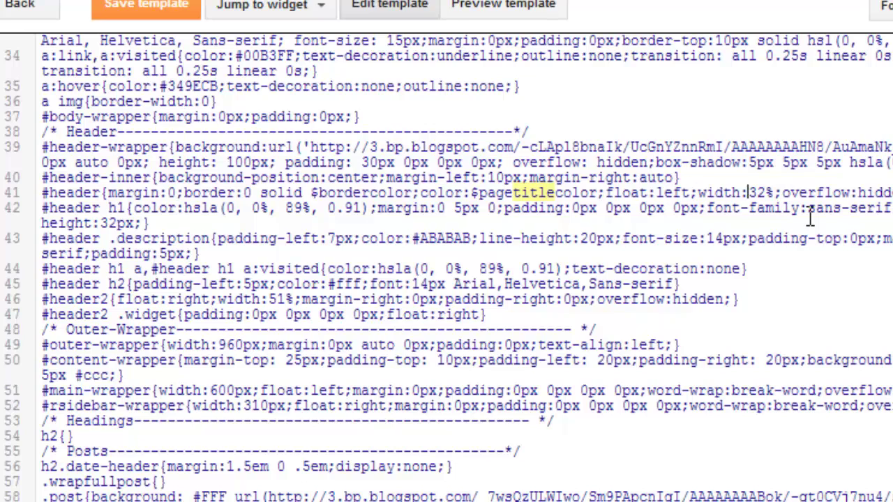
{"action": "key", "text": "Delete"}
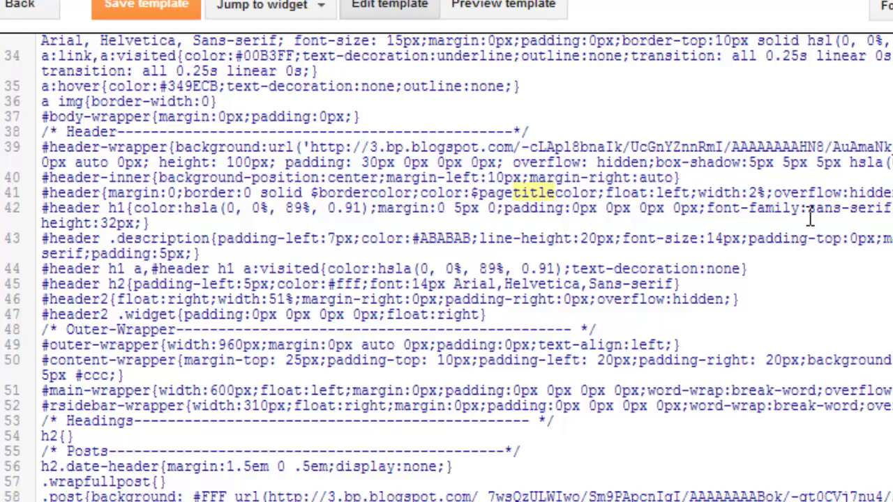
{"action": "type", "text": "5"}
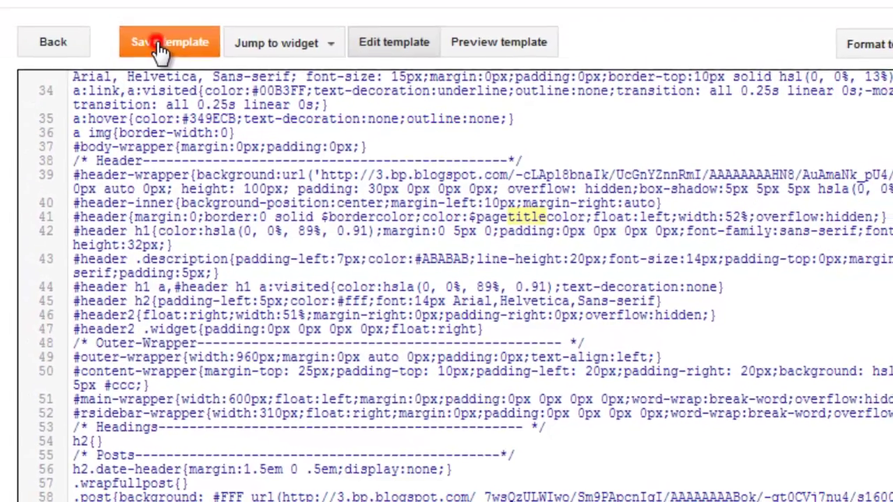
{"action": "left_click", "coordinate": [132, 21]}
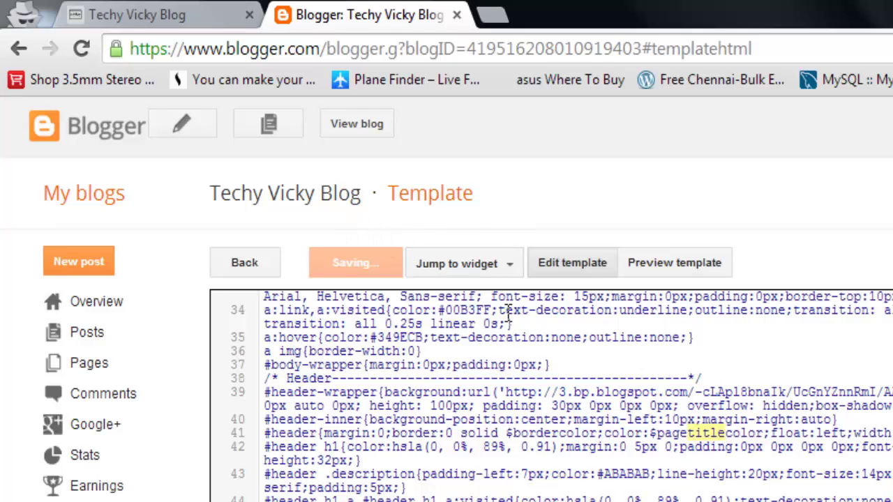
{"action": "left_click", "coordinate": [359, 132]}
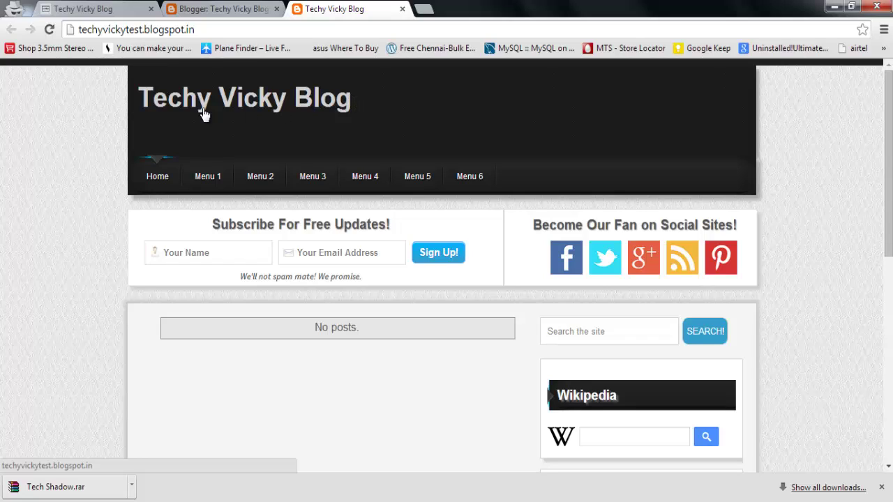
{"action": "left_click", "coordinate": [403, 10]}
{"action": "left_click", "coordinate": [288, 256]}
{"action": "scroll", "coordinate": [299, 262], "scroll_direction": "up", "scroll_amount": 5}
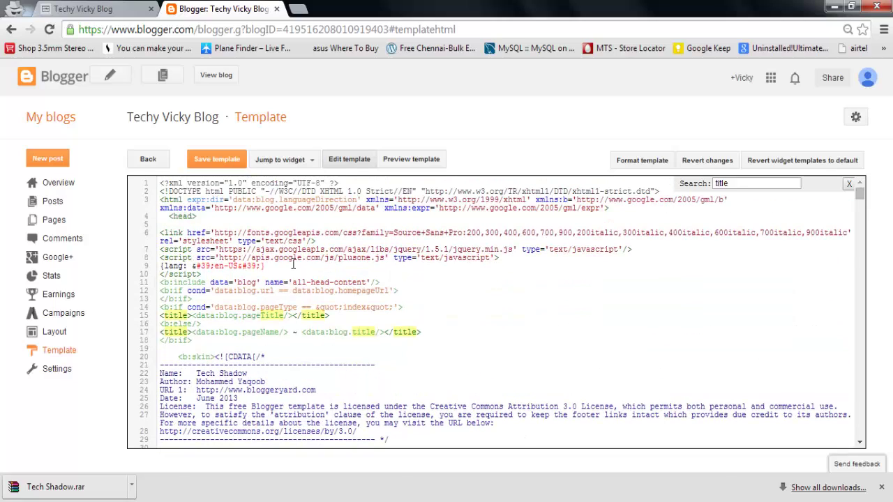
Step: Dismiss the unsaved-changes warning, save the Tech Shadow template, and go to Settings > Basic
{"action": "left_click", "coordinate": [155, 162]}
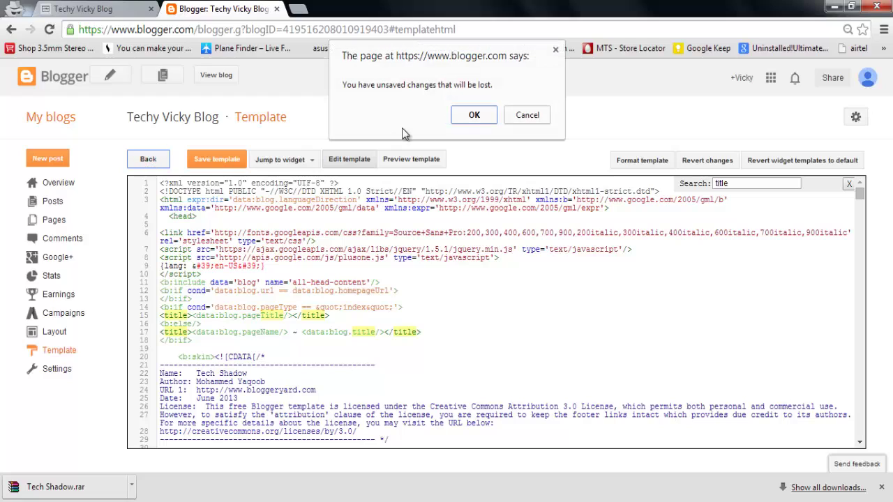
{"action": "left_click", "coordinate": [473, 115]}
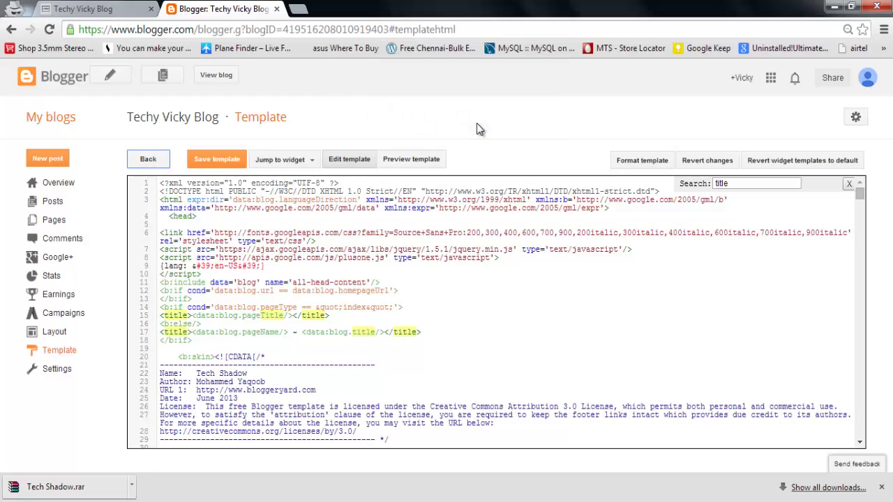
{"action": "left_click", "coordinate": [220, 159]}
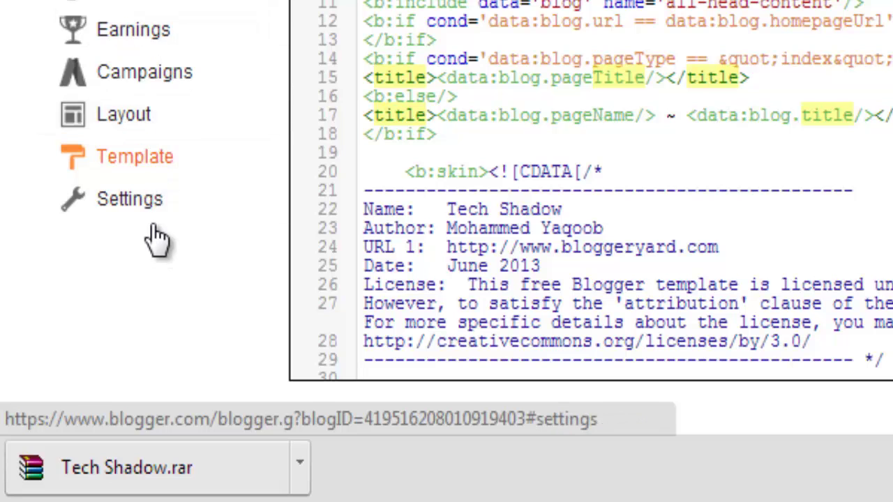
{"action": "left_click", "coordinate": [117, 228]}
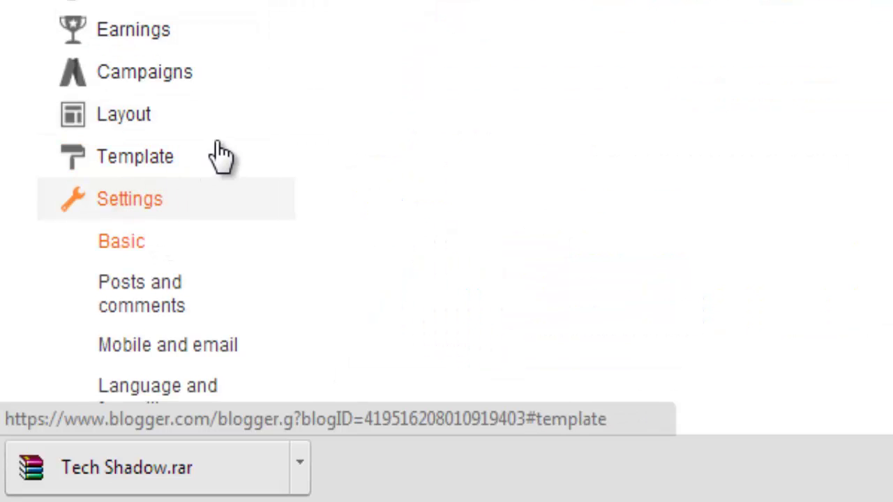
{"action": "scroll", "coordinate": [217, 155], "scroll_direction": "down", "scroll_amount": 2}
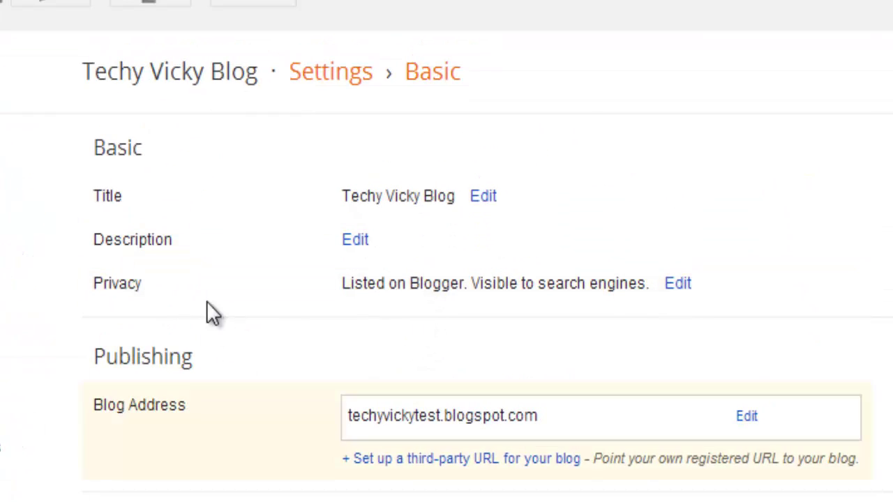
Step: Type 'Techy Vicky blog gives you a daily dose of technology.' into the Description, fixing typos, and save
{"action": "left_click", "coordinate": [358, 239]}
{"action": "left_click", "coordinate": [453, 288]}
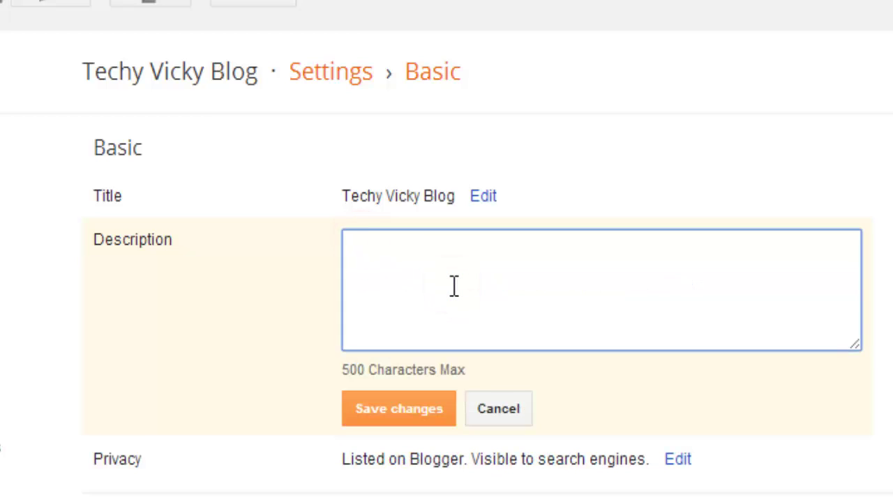
{"action": "type", "text": "echy v"}
{"action": "key", "text": "BackSpace"}
{"action": "type", "text": "Vicky blog give"}
{"action": "key", "text": "BackSpace"}
{"action": "type", "text": "s "}
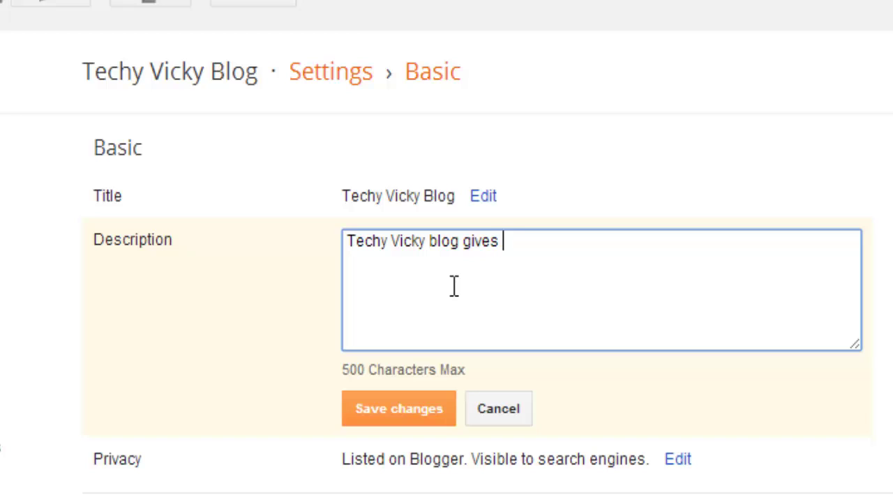
{"action": "type", "text": "you a daily doest"}
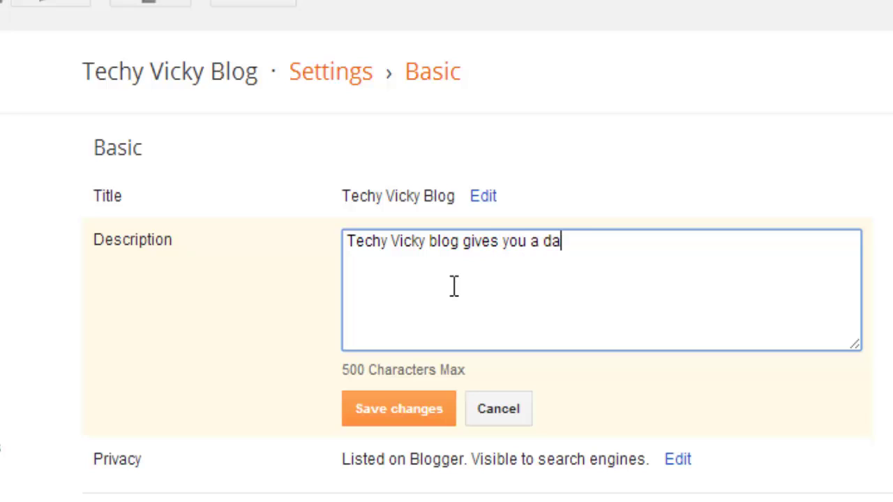
{"action": "key", "text": "BackSpace"}
{"action": "key", "text": "BackSpace"}
{"action": "key", "text": "BackSpace"}
{"action": "key", "text": "BackSpace"}
{"action": "type", "text": "s"}
{"action": "key", "text": "BackSpace"}
{"action": "type", "text": "ose"}
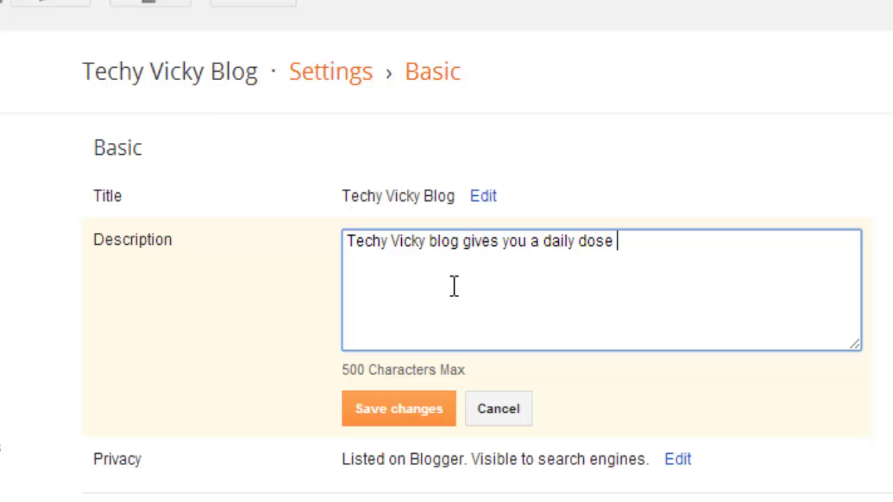
{"action": "type", "text": " of technologys"}
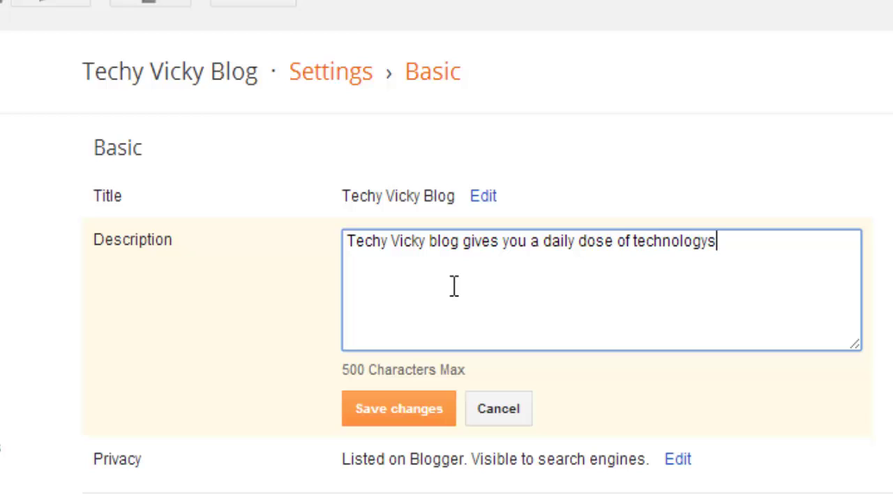
{"action": "key", "text": "BackSpace"}
{"action": "type", "text": "."}
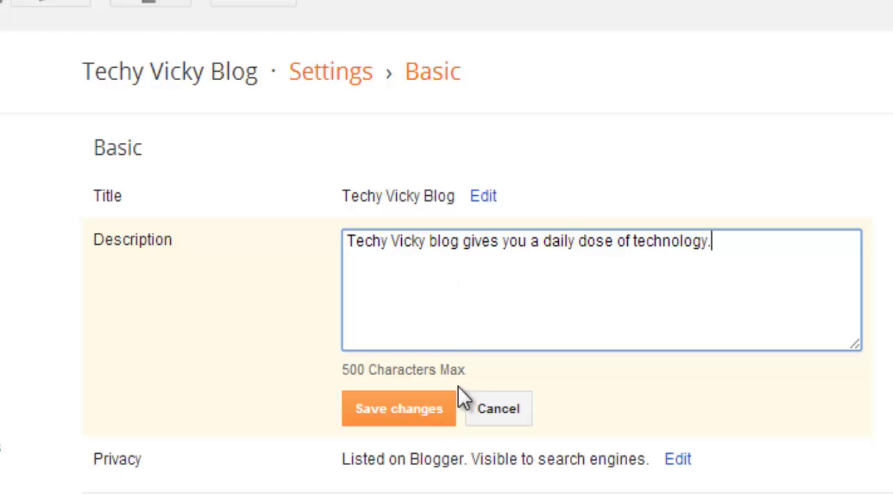
{"action": "left_click", "coordinate": [425, 410]}
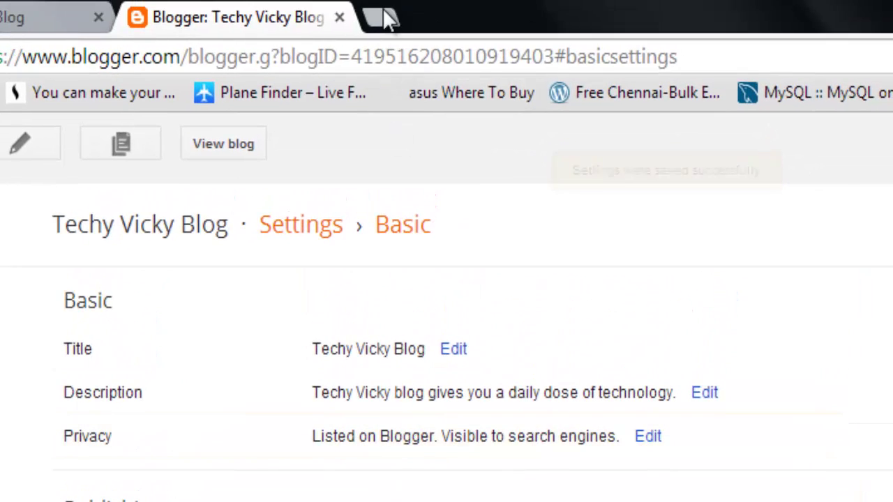
Step: View the live blog, highlight the new description under the title, then return to PowerPoint
{"action": "left_click", "coordinate": [236, 146]}
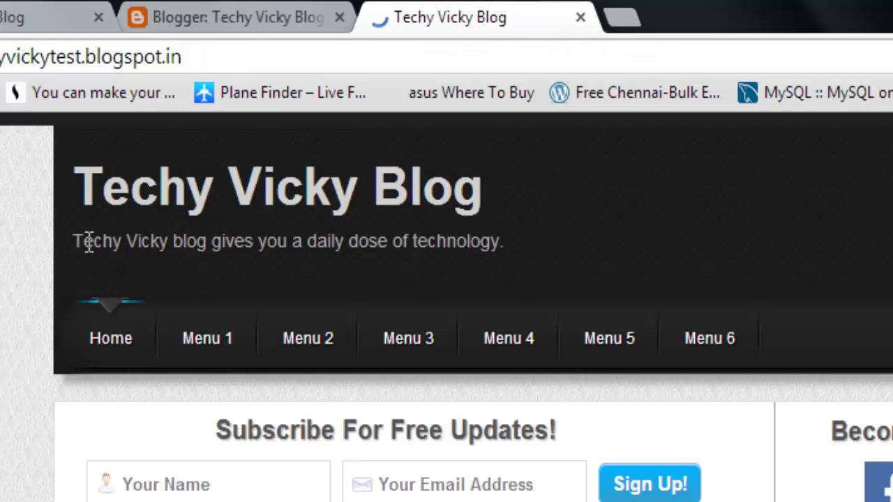
{"action": "left_click_drag", "start_coordinate": [74, 242], "coordinate": [541, 258]}
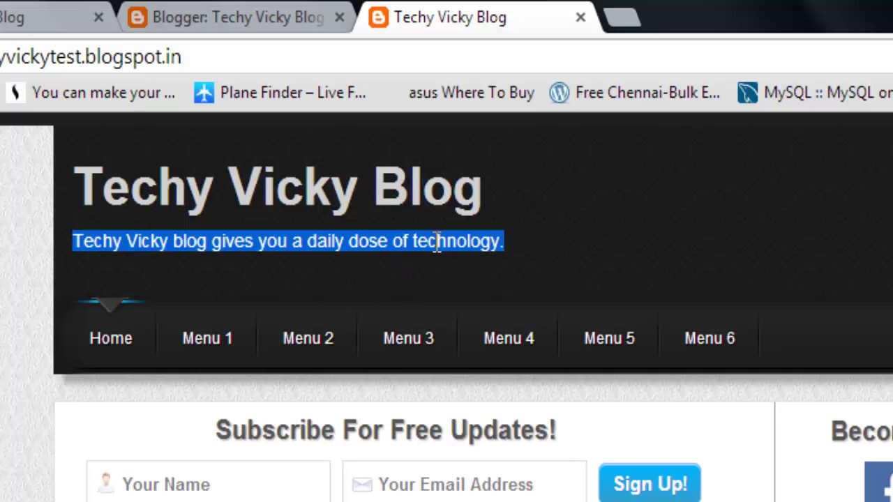
{"action": "key", "text": "alt+Tab"}
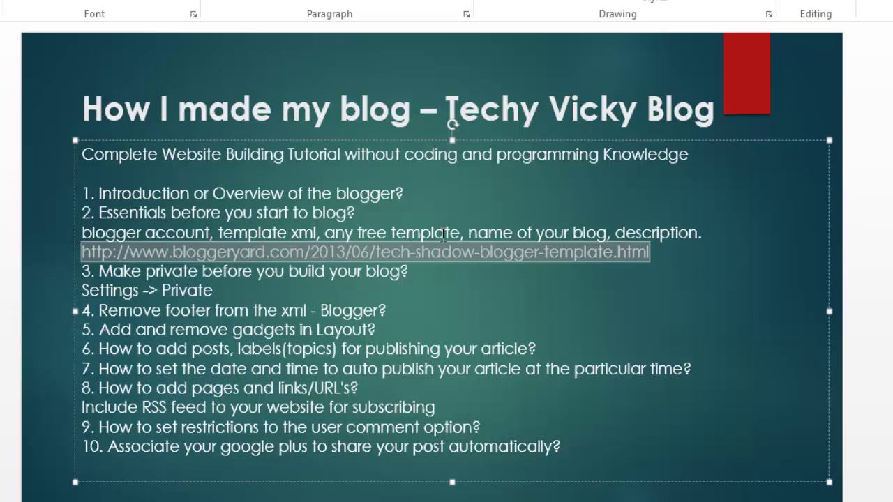
Step: Delete the trailing period after "description" in the slide's blog essentials line
{"action": "left_click_drag", "start_coordinate": [469, 234], "coordinate": [617, 233]}
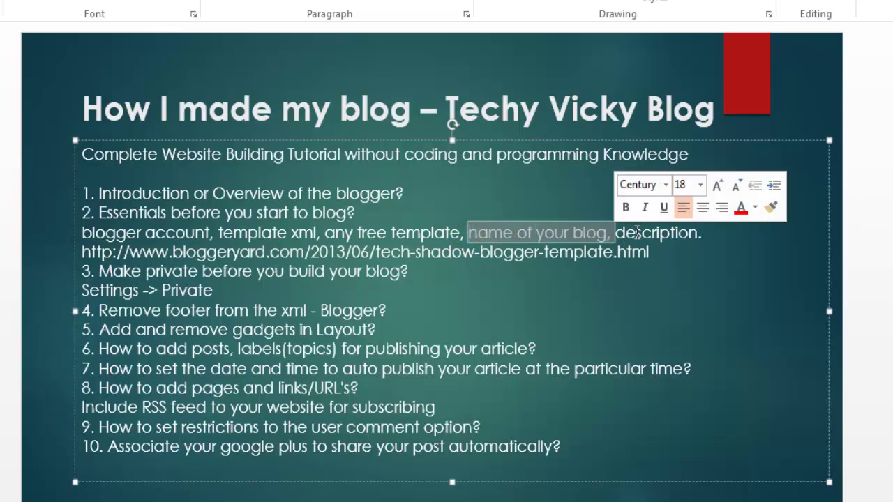
{"action": "left_click", "coordinate": [666, 230]}
{"action": "key", "text": "End"}
{"action": "key", "text": "BackSpace"}
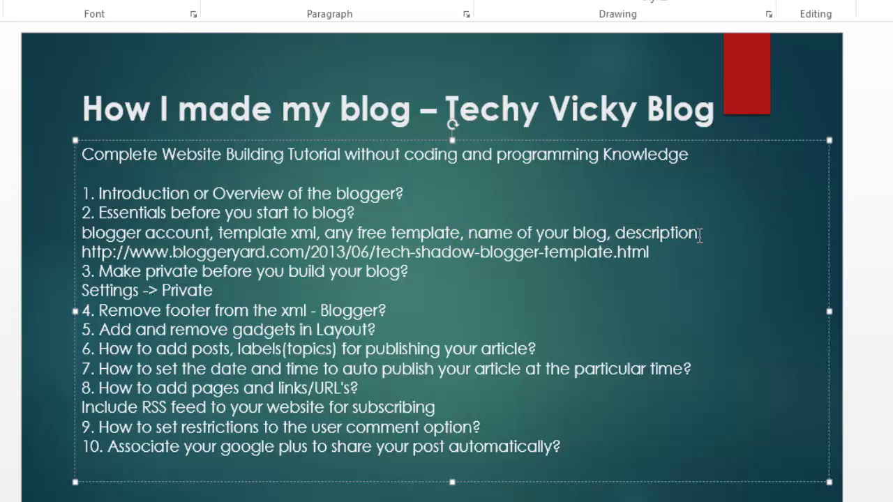